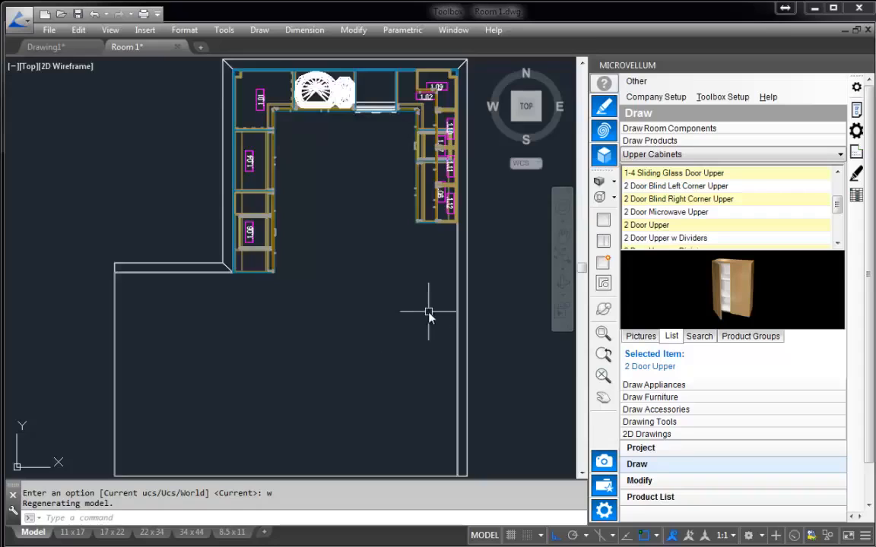
Draw a horizontal wall 120 long by picking points in the empty area east of the existing room.
scroll(427, 312, "down", 2)
mouse_move(427, 313)
middle_mouse_down()
mouse_move(360, 295)
mouse_move(240, 296)
middle_mouse_up()
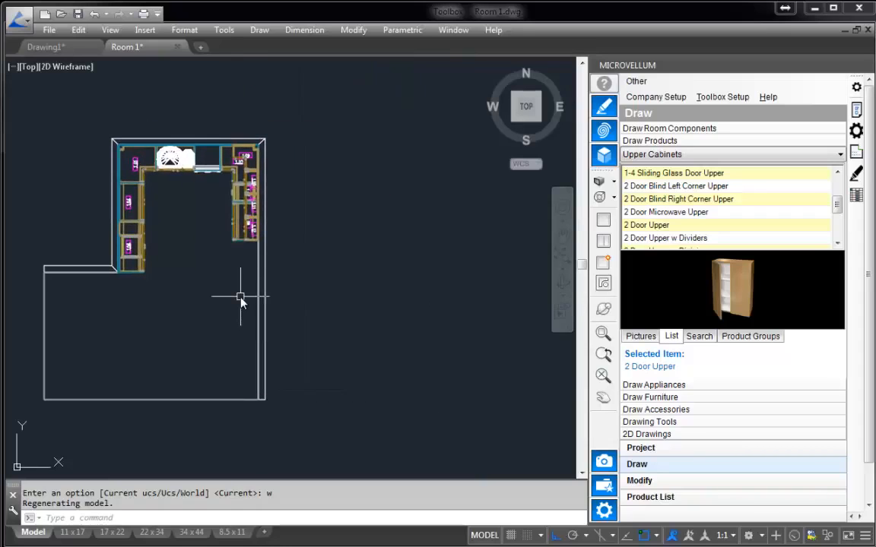
left_click(659, 129)
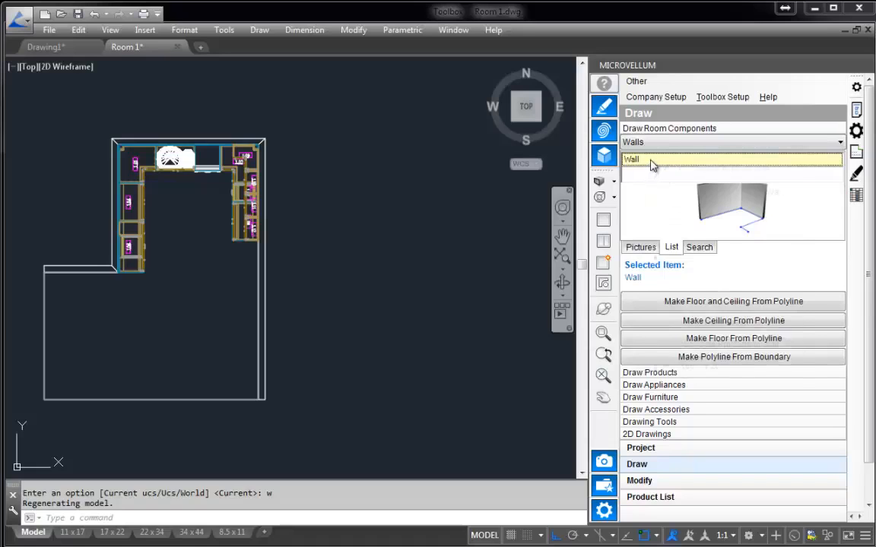
right_click(651, 165)
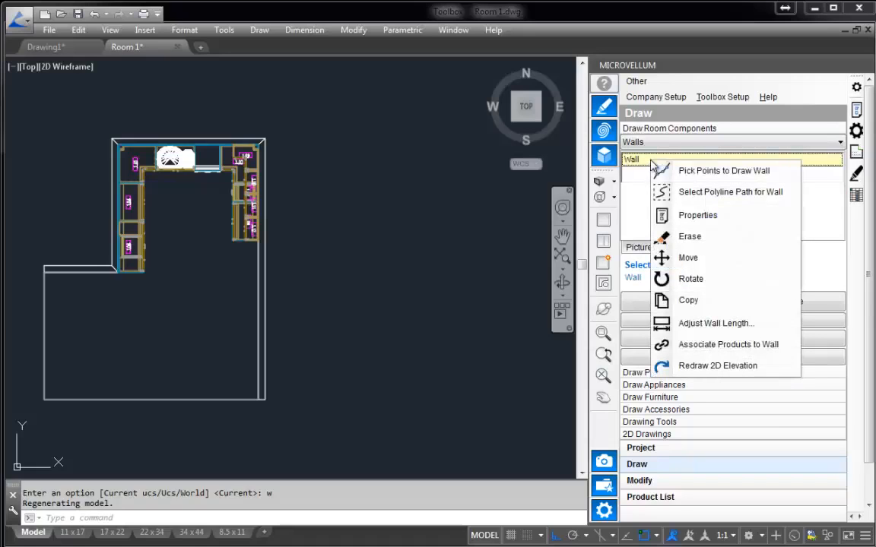
left_click(721, 172)
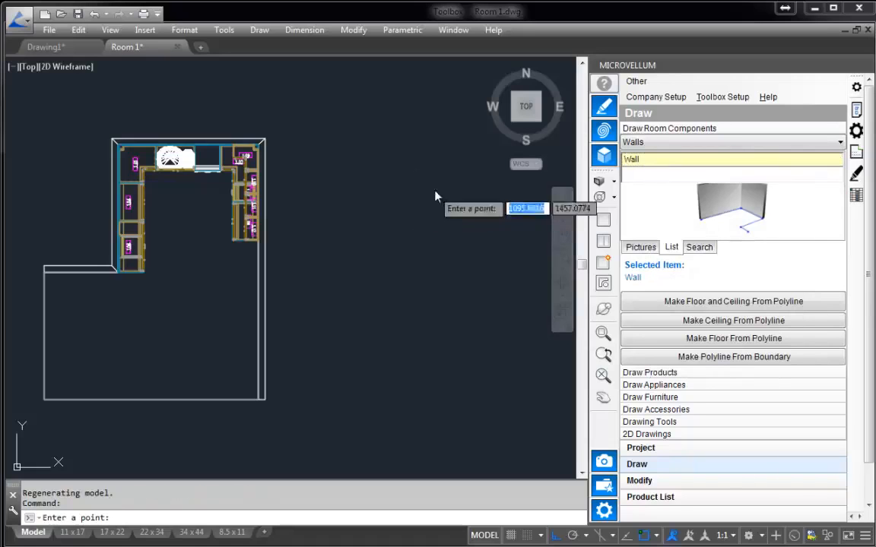
left_click(373, 180)
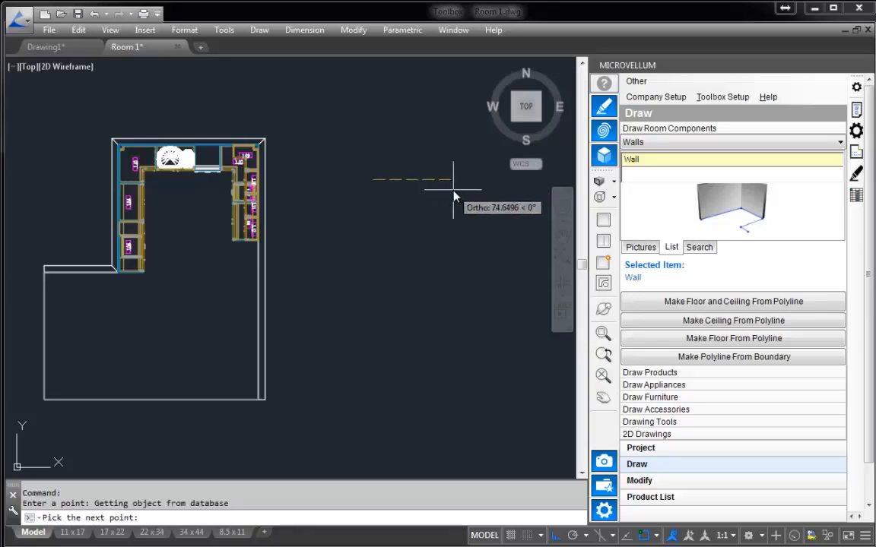
type("120")
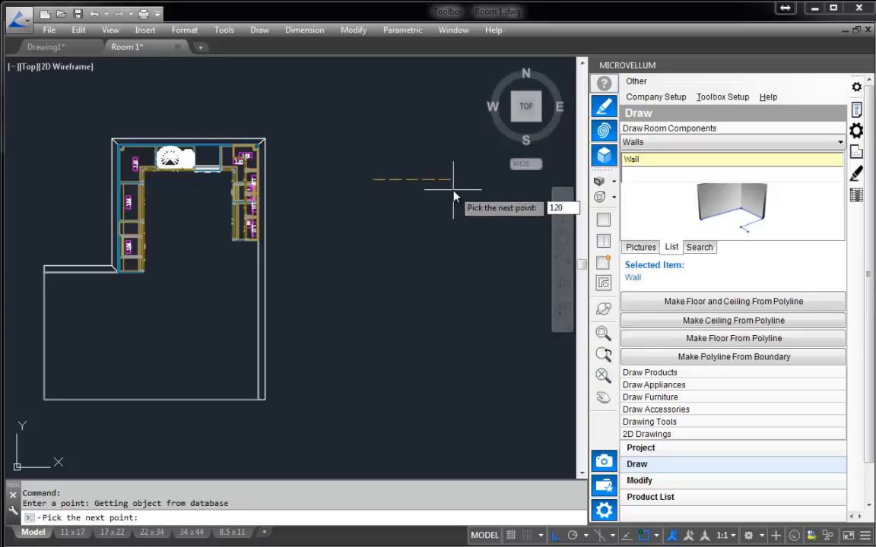
key("Return")
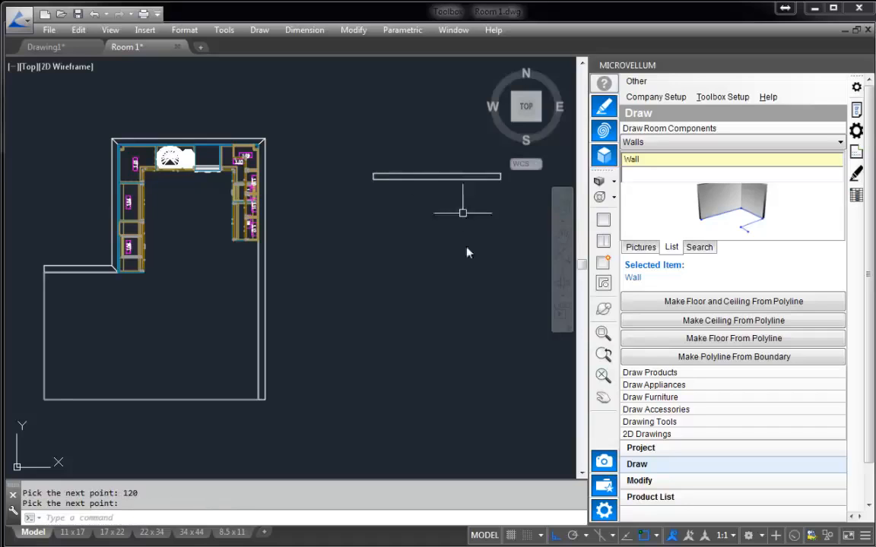
Choose the 2 Door Base product from Base Cabinets and apply Fill Wall With Products to the new wall.
middle_click_drag(464, 264, 456, 264)
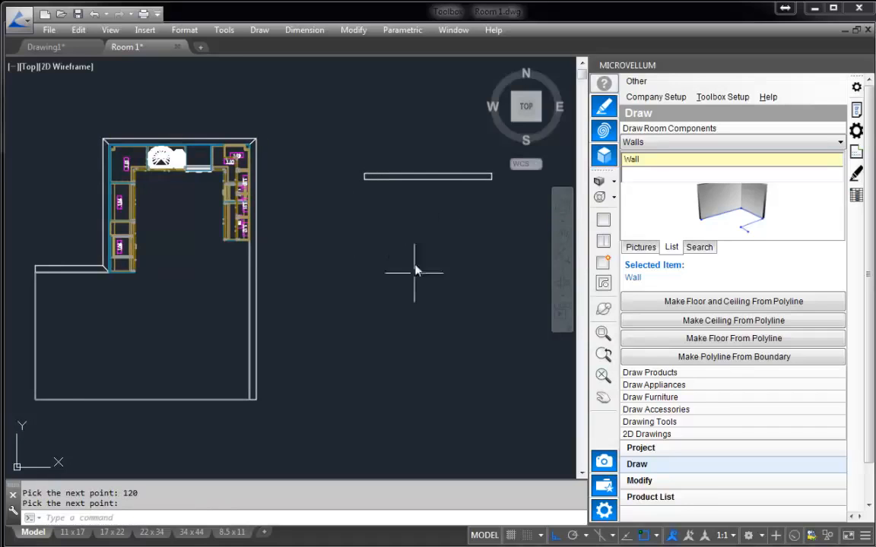
left_click(641, 371)
left_click(693, 155)
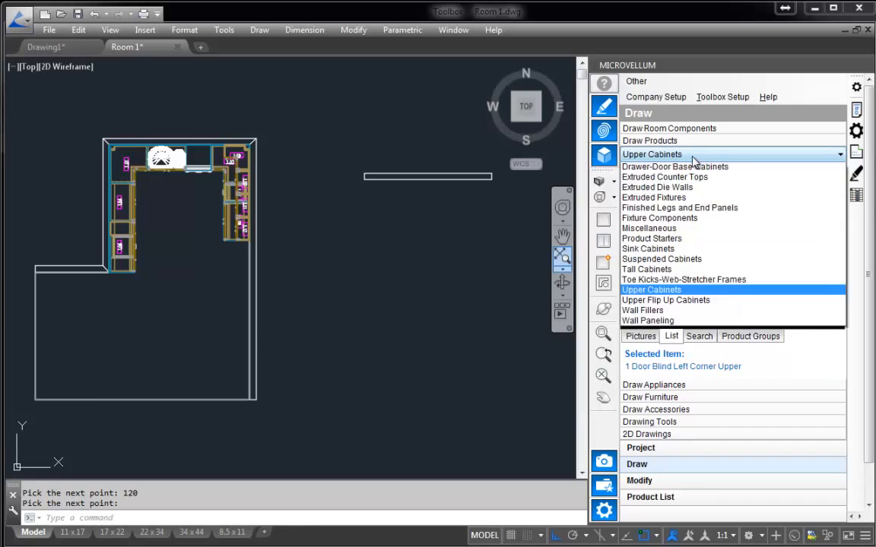
scroll(688, 167, "up", 2)
left_click(669, 175)
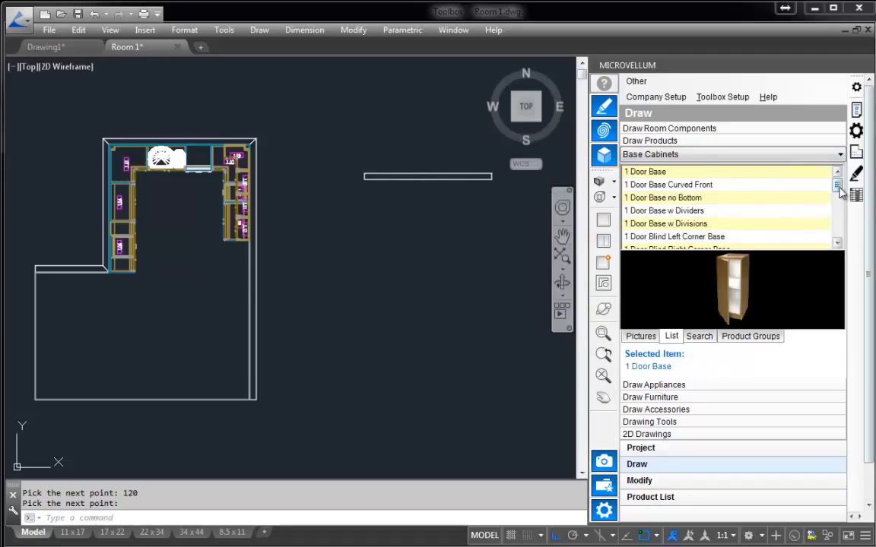
scroll(752, 190, "down", 1)
scroll(840, 240, "down", 3)
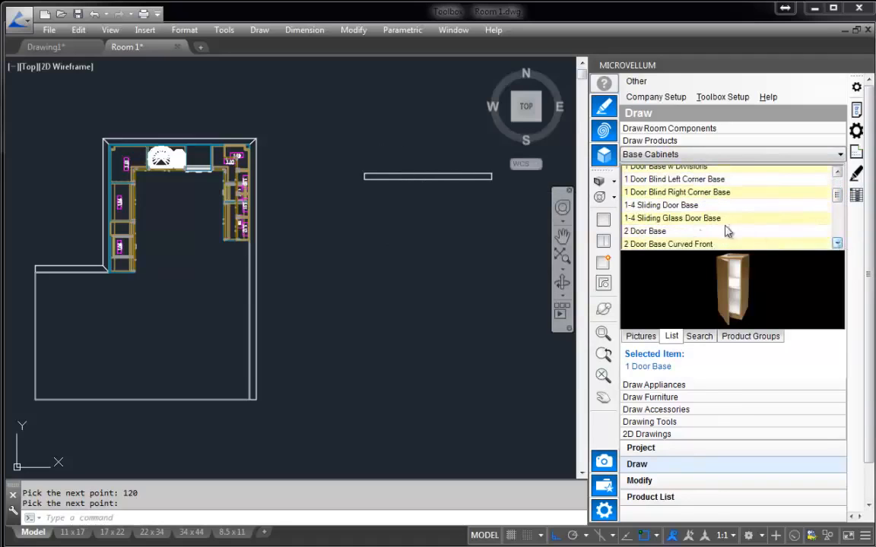
left_click(660, 231)
right_click(660, 231)
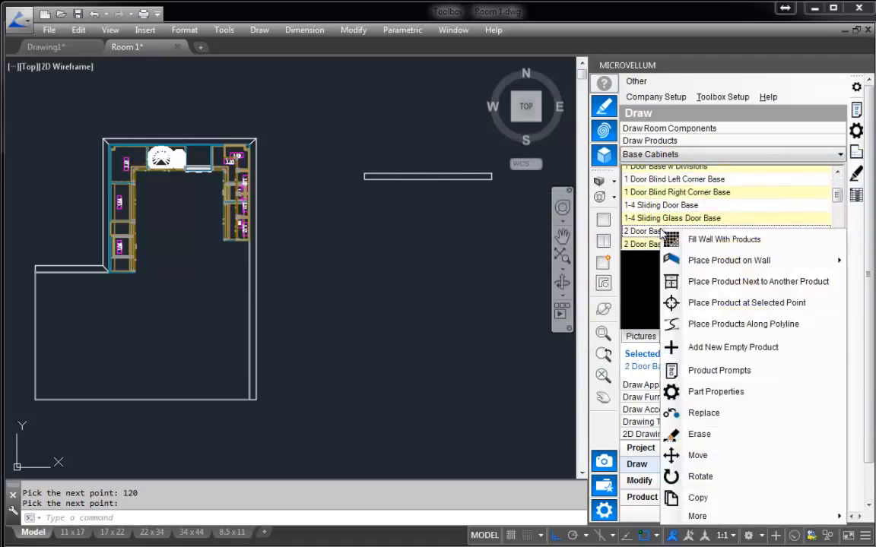
left_click(722, 240)
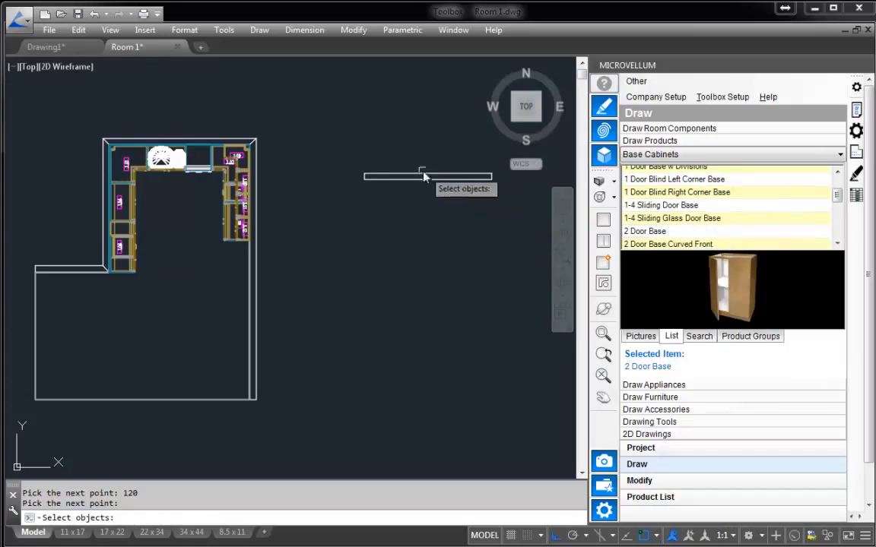
left_click(400, 179)
key("Return")
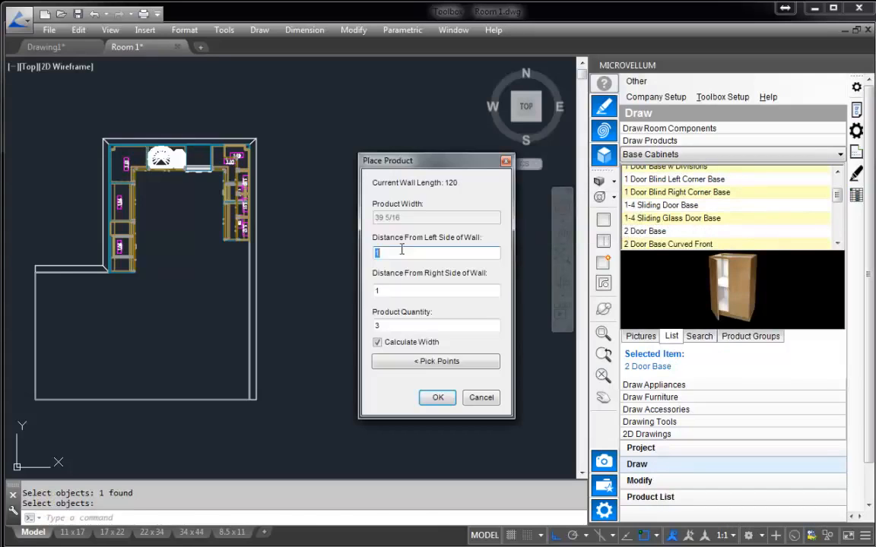
Place 4 base cabinets with a distance of 2 from each side of the wall, accepting the default product prompts.
left_click_drag(373, 160, 366, 158)
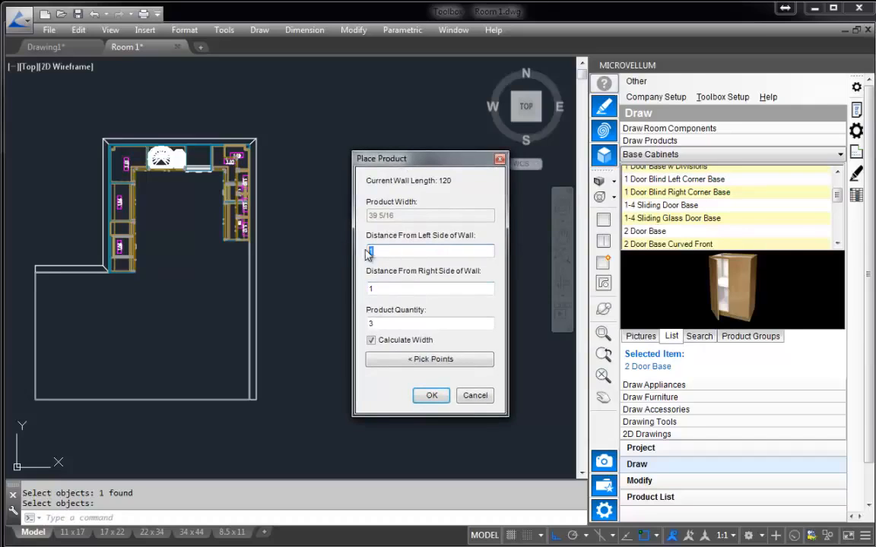
type("2")
key("Tab")
type("2")
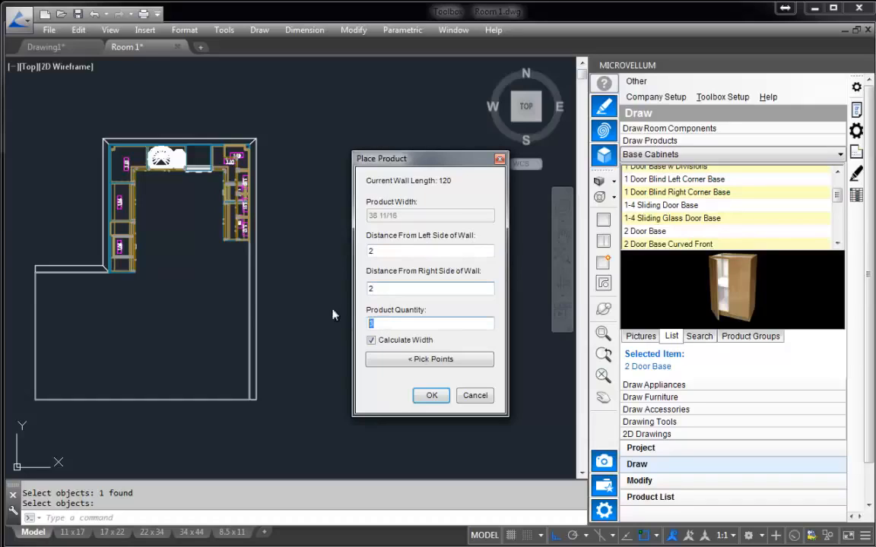
key("Tab")
type("4")
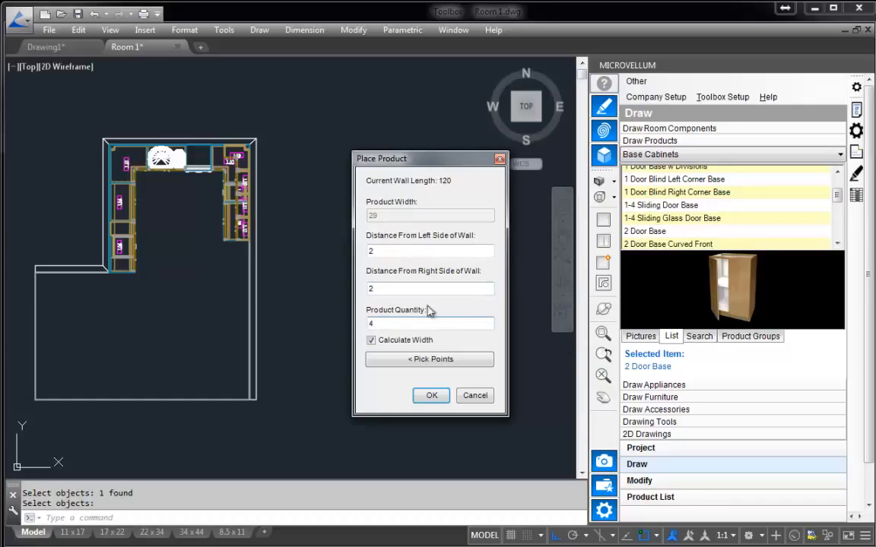
left_click(431, 397)
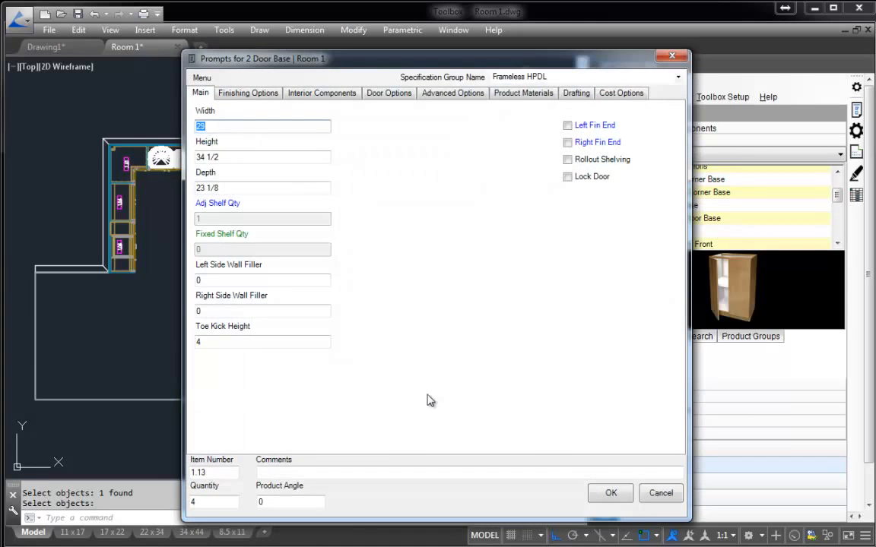
left_click(610, 493)
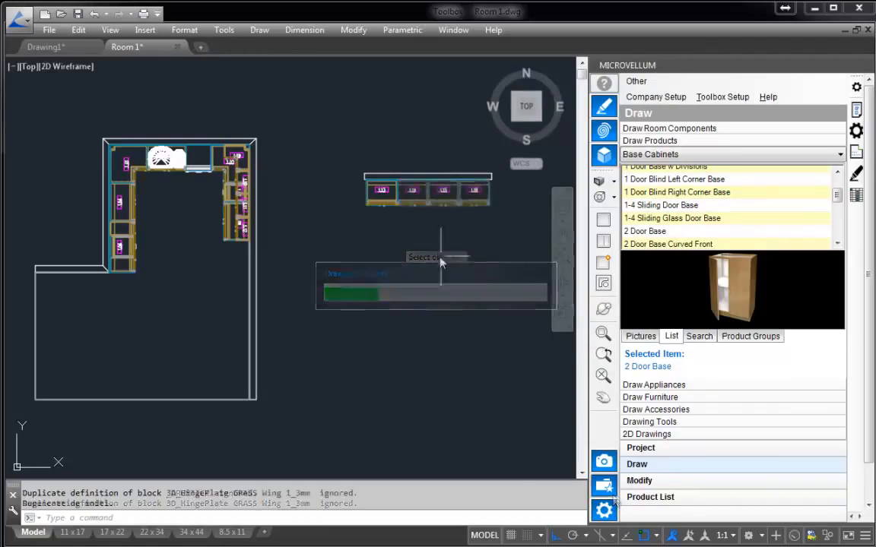
Choose the 2 Door Upper product from Upper Cabinets and apply Fill Wall With Products to the same wall.
left_click(711, 158)
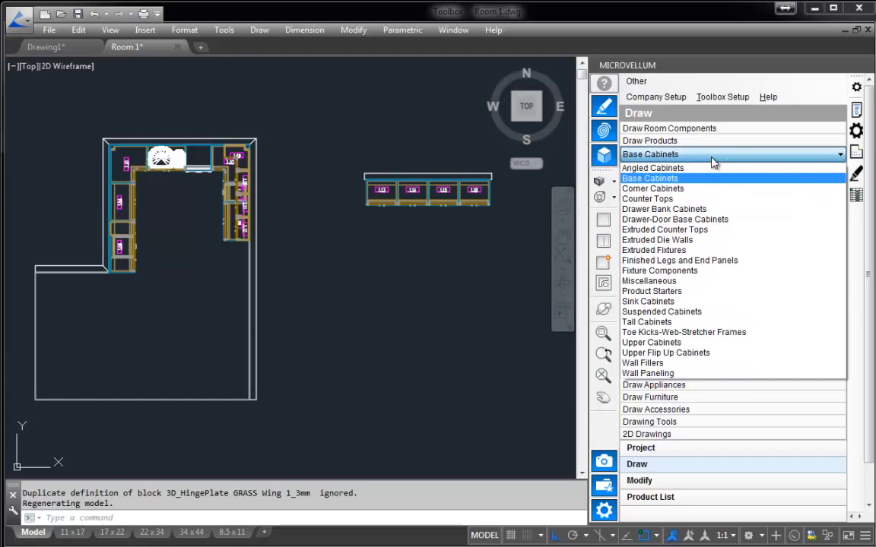
left_click(669, 342)
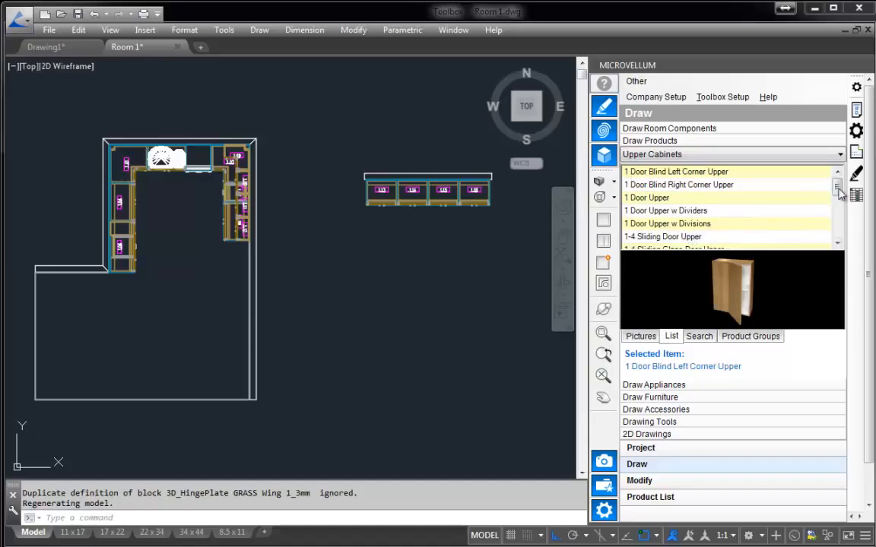
left_click_drag(836, 184, 836, 208)
left_click(669, 231)
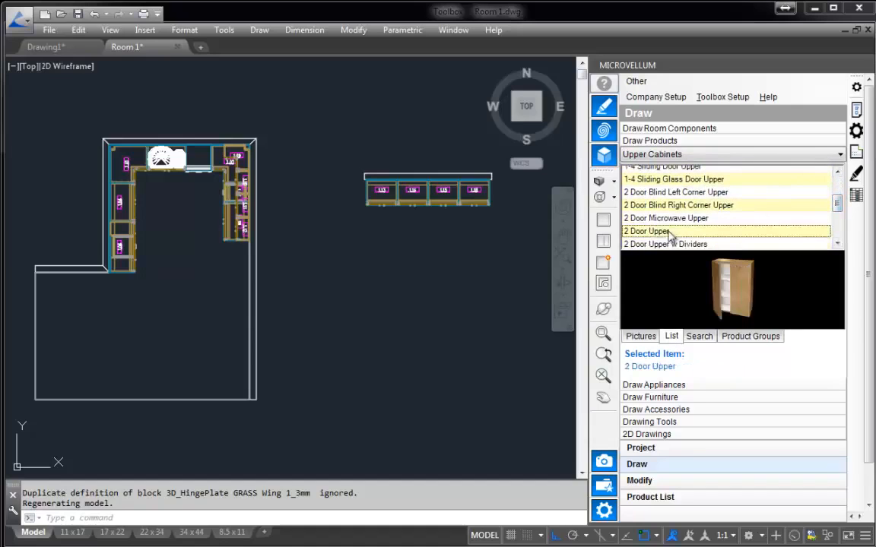
right_click(652, 232)
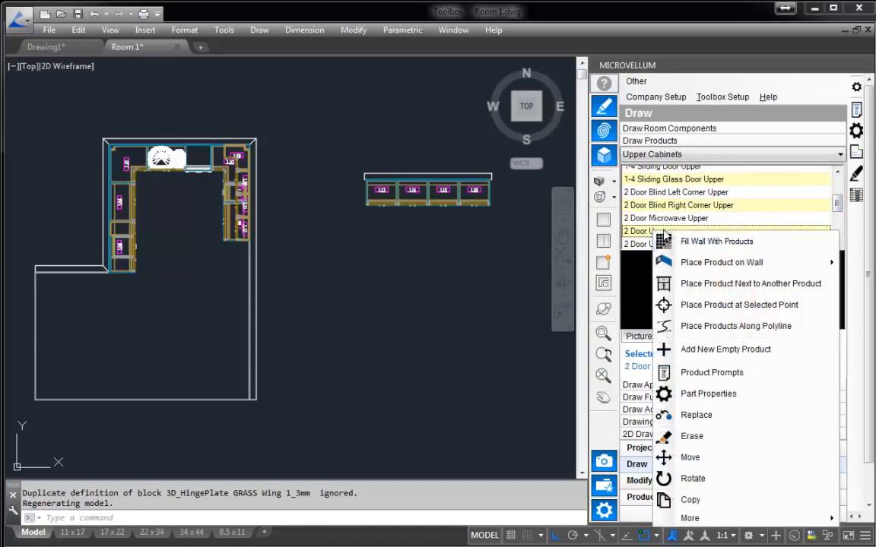
left_click(711, 243)
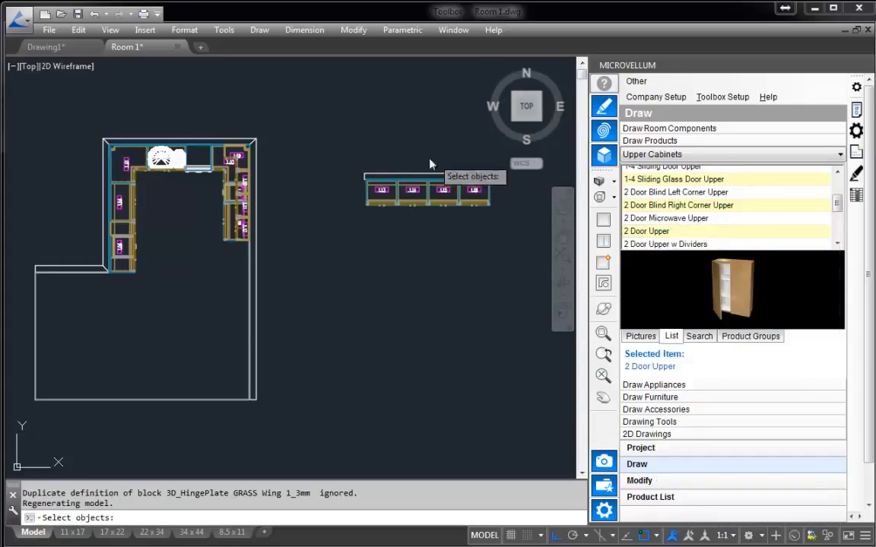
left_click(404, 176)
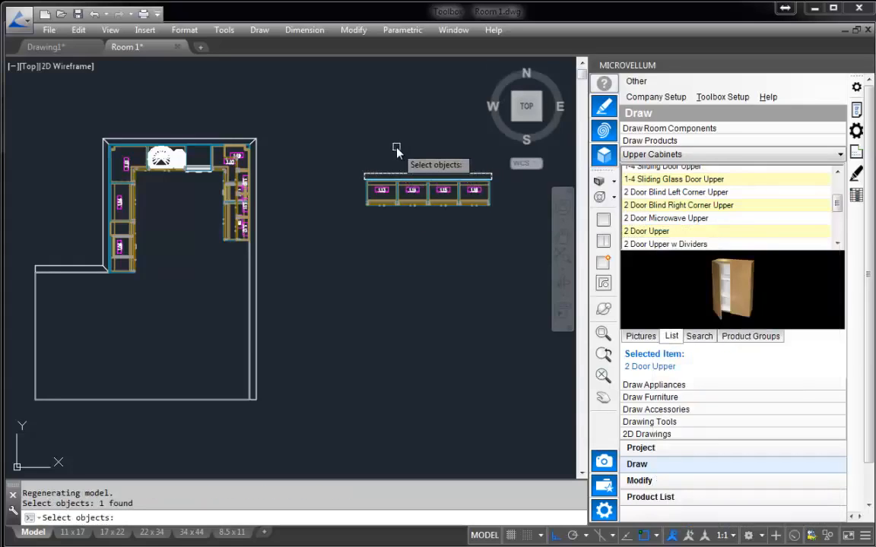
key("Return")
Place 4 upper cabinets with a distance of 2 from each side of the wall, accepting the default product prompts.
type("2")
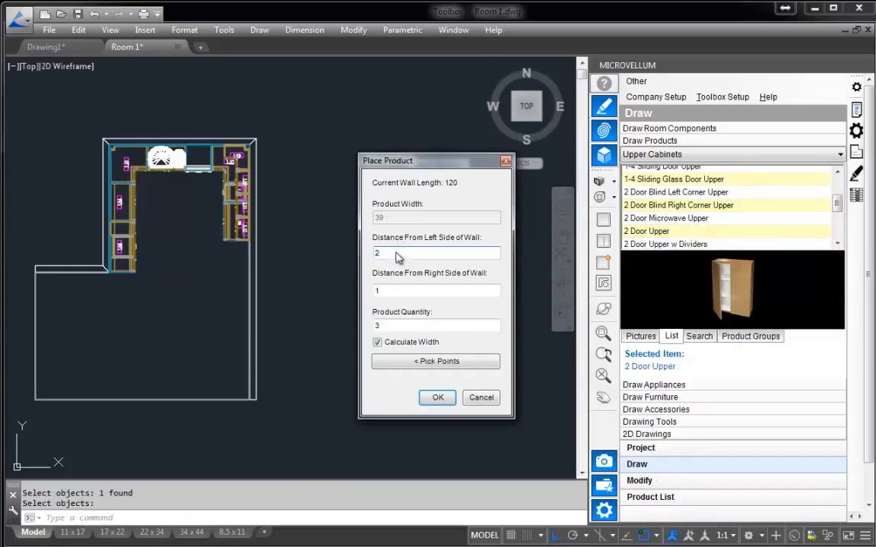
key("BackSpace")
type("2")
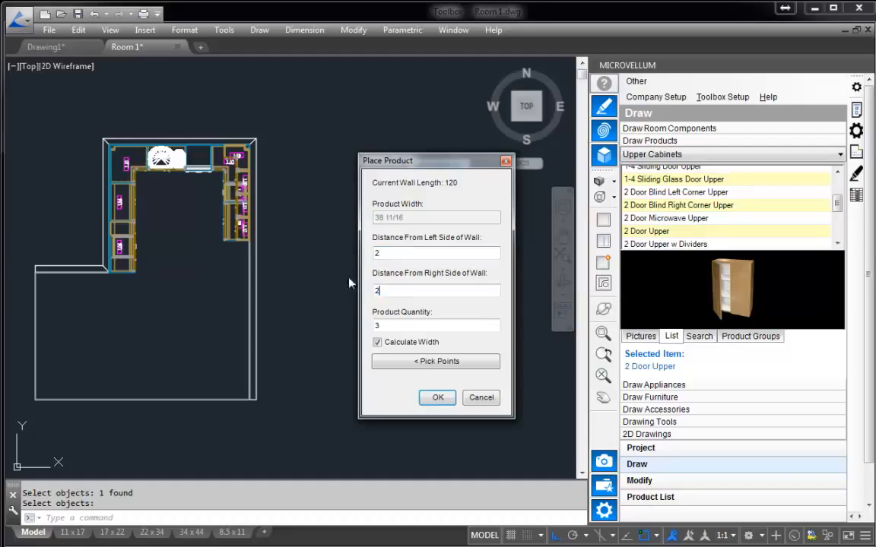
left_click(402, 326)
key("BackSpace")
type("4")
left_click(438, 398)
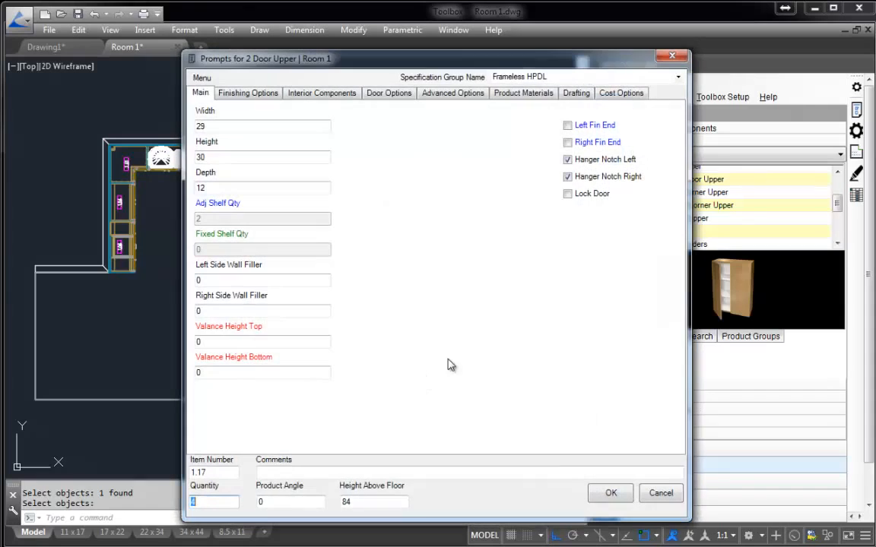
left_click(611, 493)
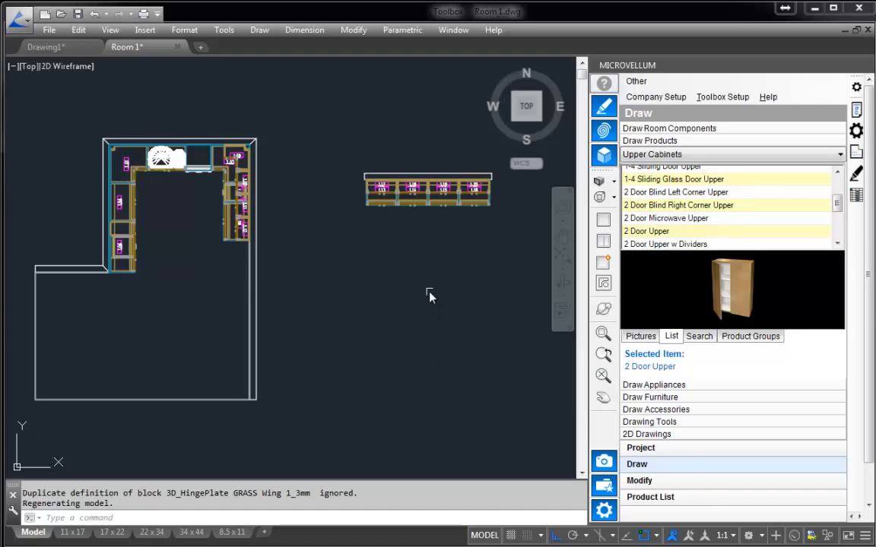
Start erasing the new wall and its westernmost cabinet with the Erase command, decline the erasure and clear the selection.
left_click(640, 482)
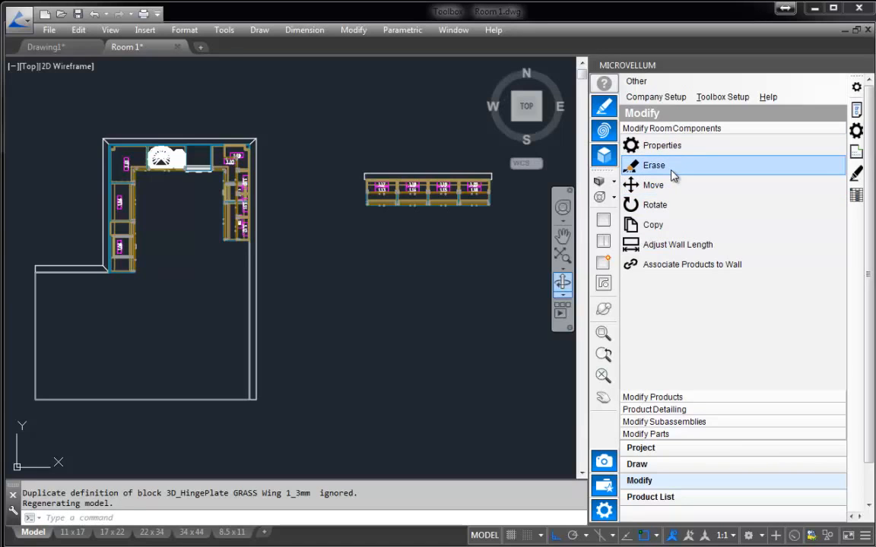
left_click(668, 167)
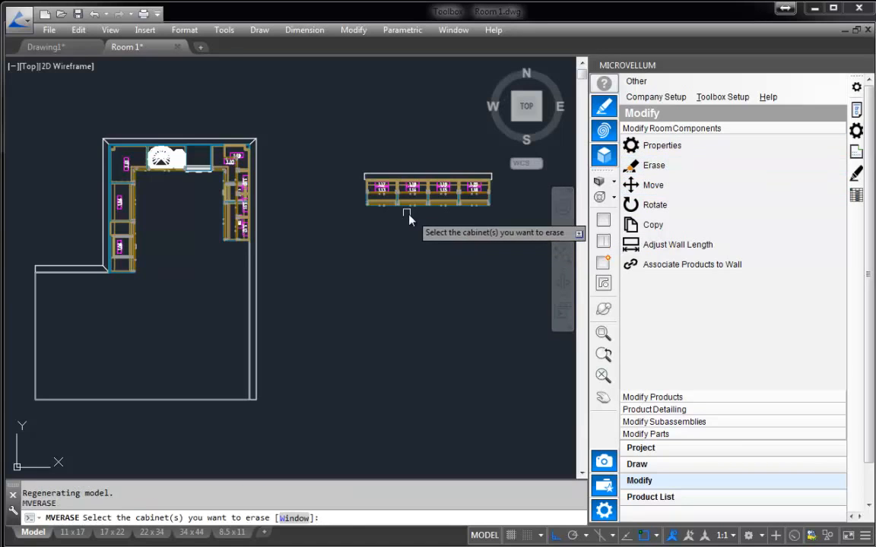
left_click(383, 184)
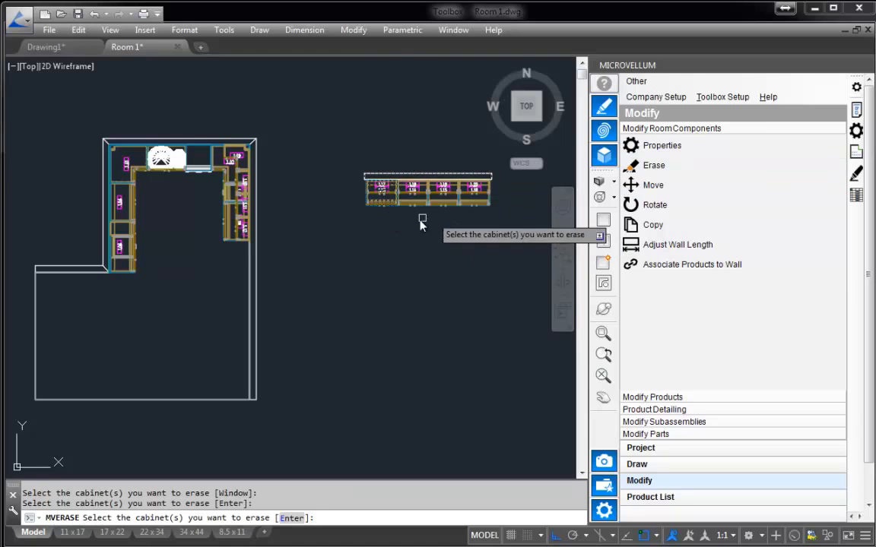
key("Return")
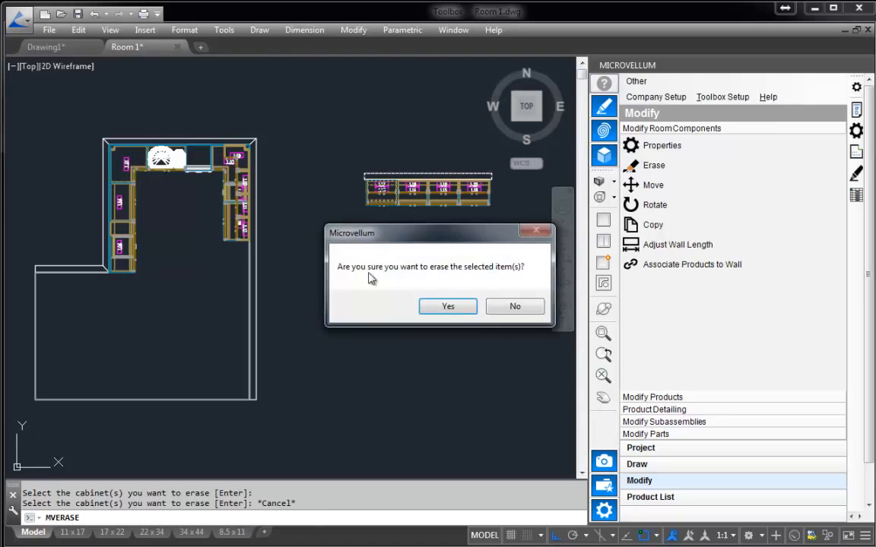
left_click(516, 307)
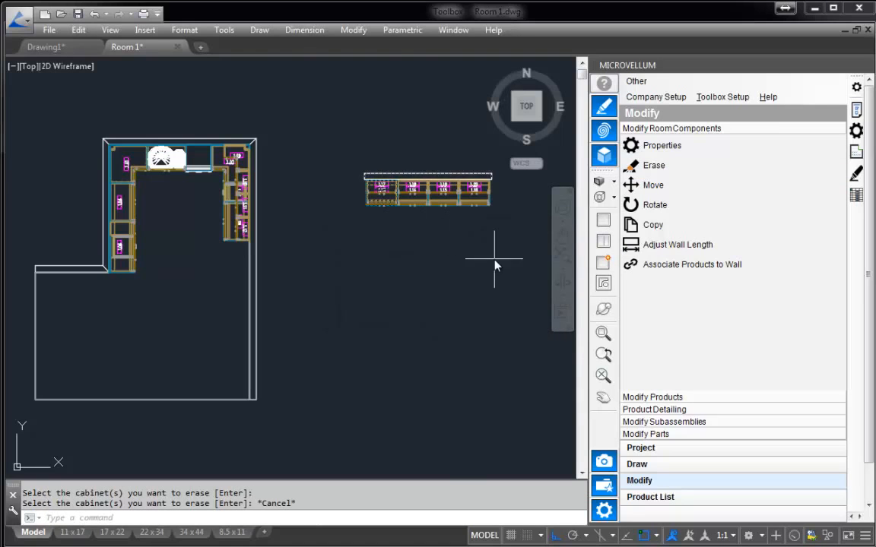
left_click(479, 234)
key("Escape")
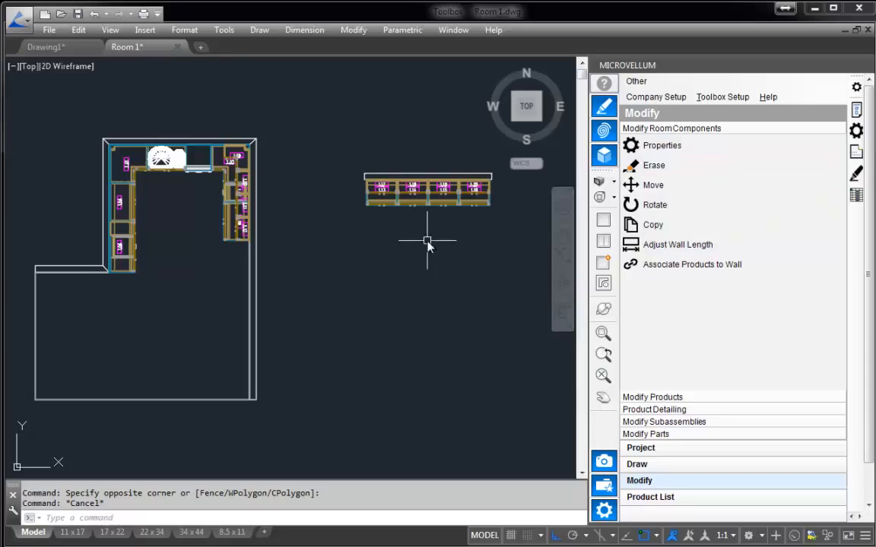
Start Adjust Wall Length and select the standalone wall with its base and upper cabinets as the wall to adjust.
mouse_move(425, 244)
middle_mouse_down()
mouse_move(410, 244)
mouse_move(400, 258)
middle_mouse_up()
scroll(432, 240, "up", 2)
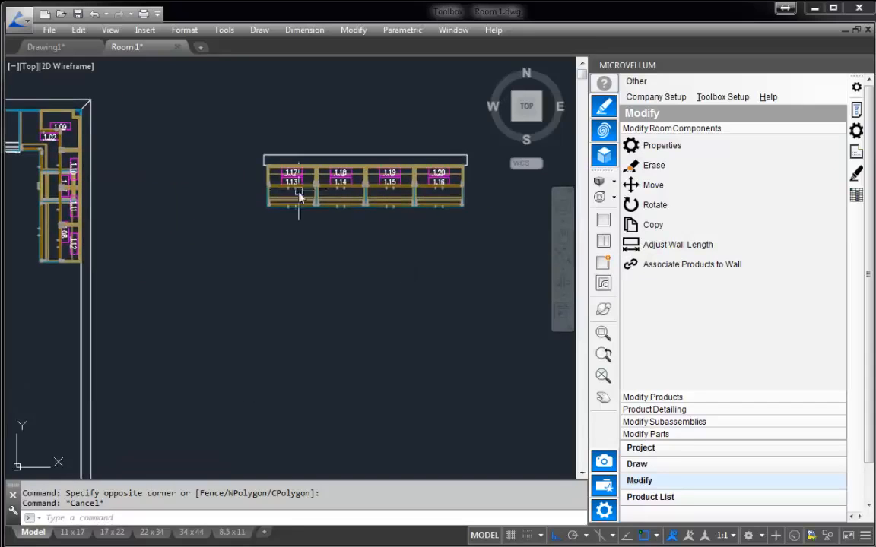
left_click(682, 245)
left_click_drag(516, 90, 519, 86)
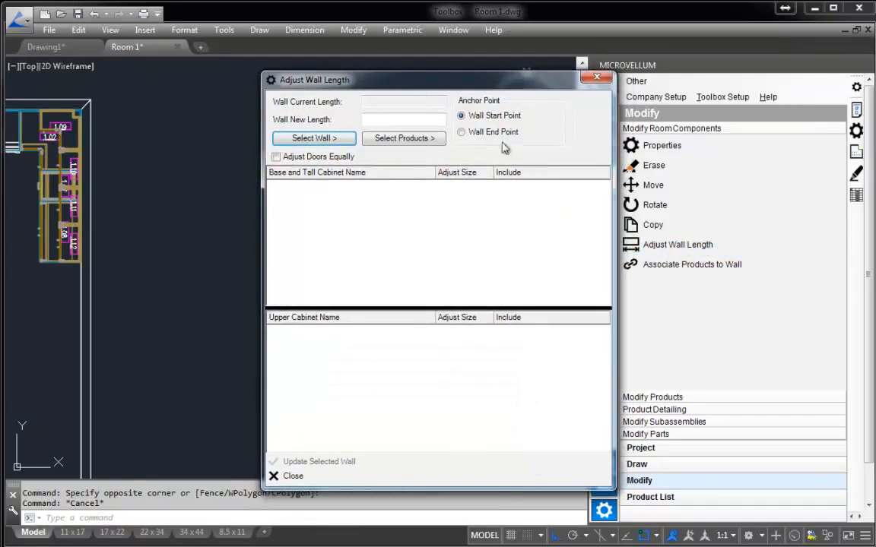
left_click_drag(374, 78, 380, 79)
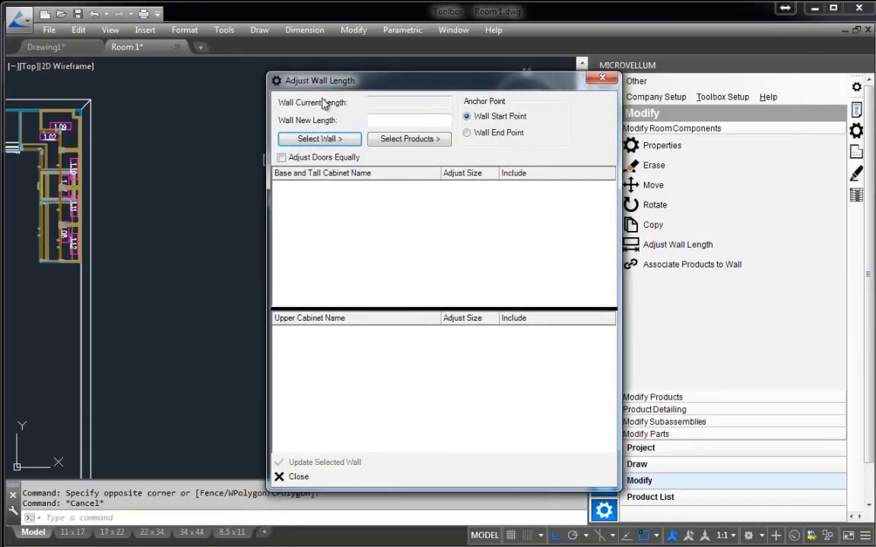
left_click(304, 146)
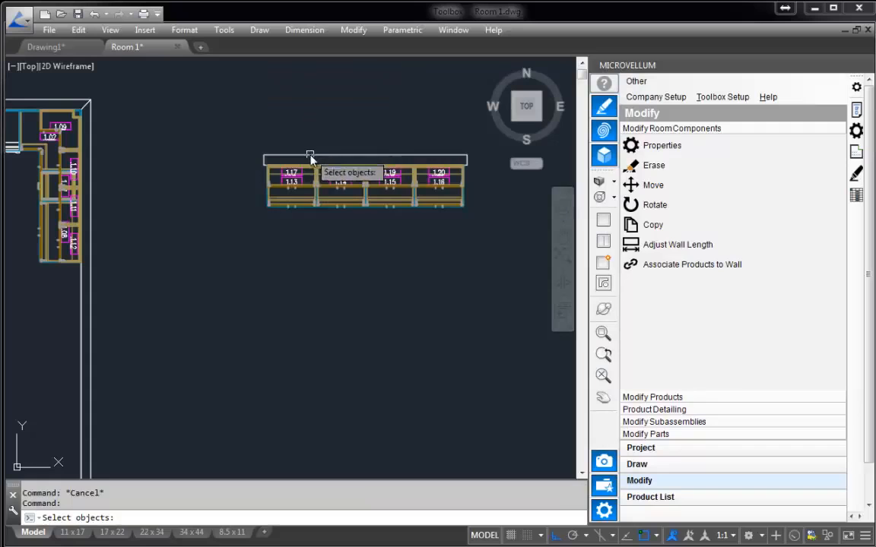
left_click(310, 157)
key("Return")
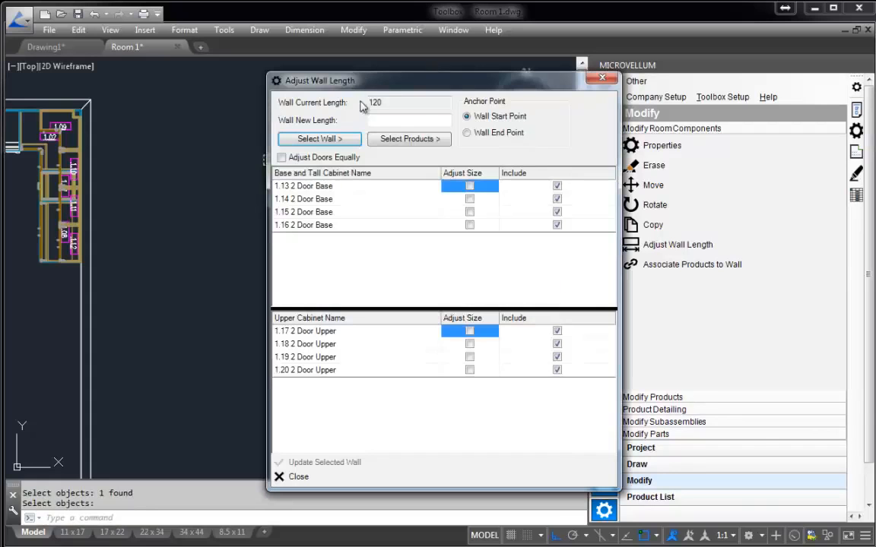
Set the selected wall's new length to 130 in the Adjust Wall Length dialog.
left_click_drag(394, 90, 420, 90)
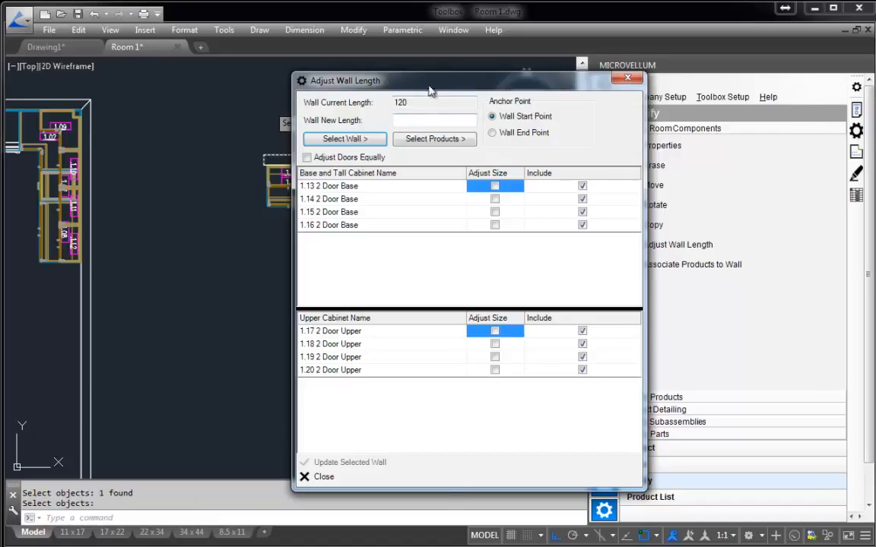
left_click_drag(428, 86, 566, 91)
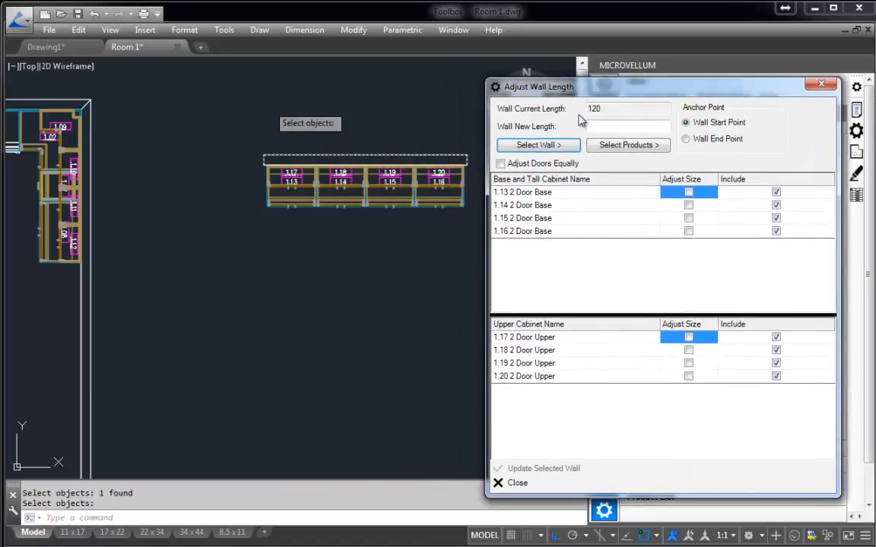
left_click(613, 127)
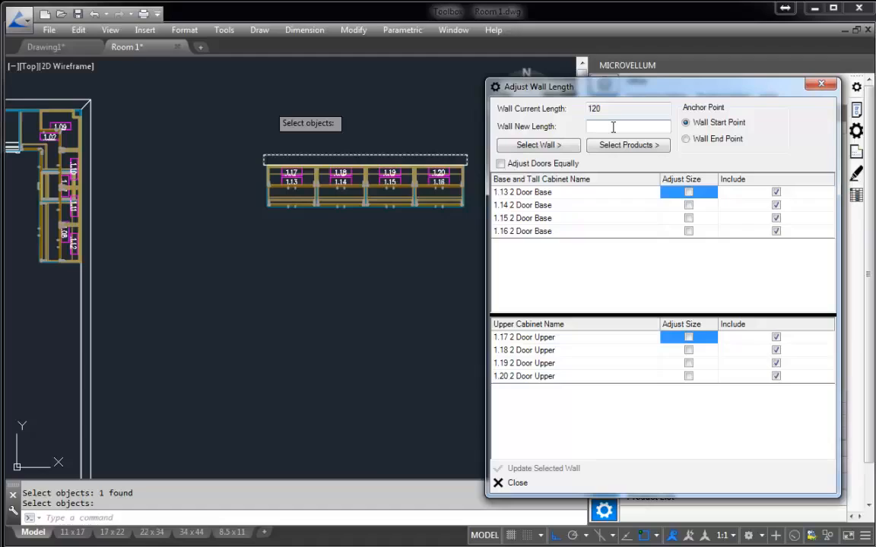
type("130")
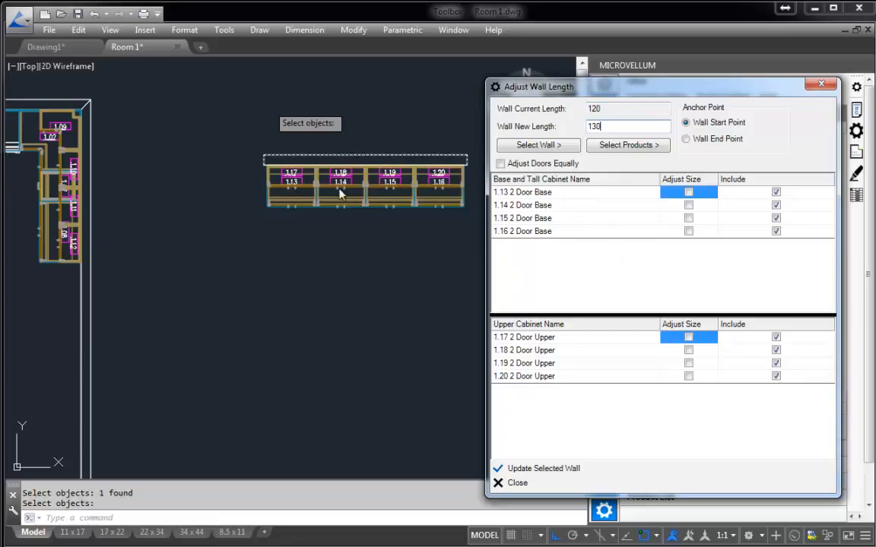
Enable Adjust Size for only the two end base cabinets, 1.13 and 1.16, leaving 1.14 and 1.15 at their current size.
left_click(688, 192)
left_click(688, 205)
left_click(688, 218)
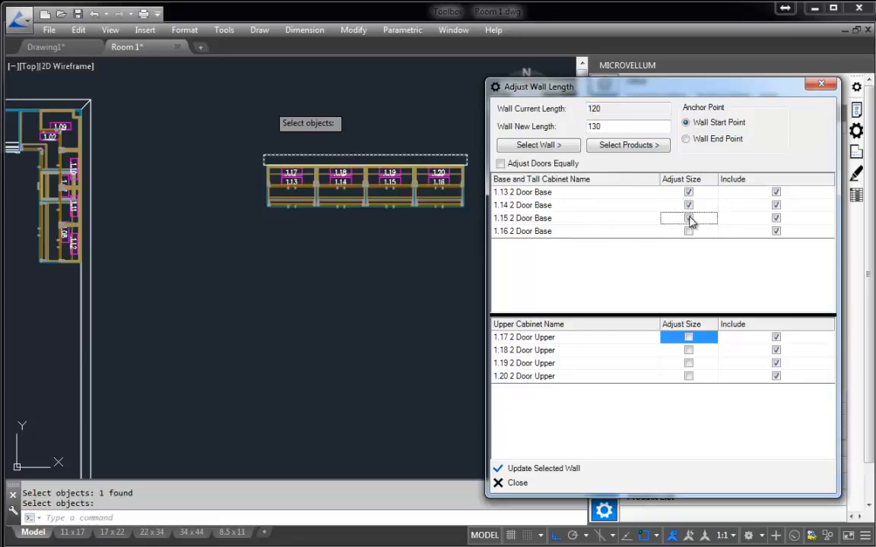
left_click(688, 231)
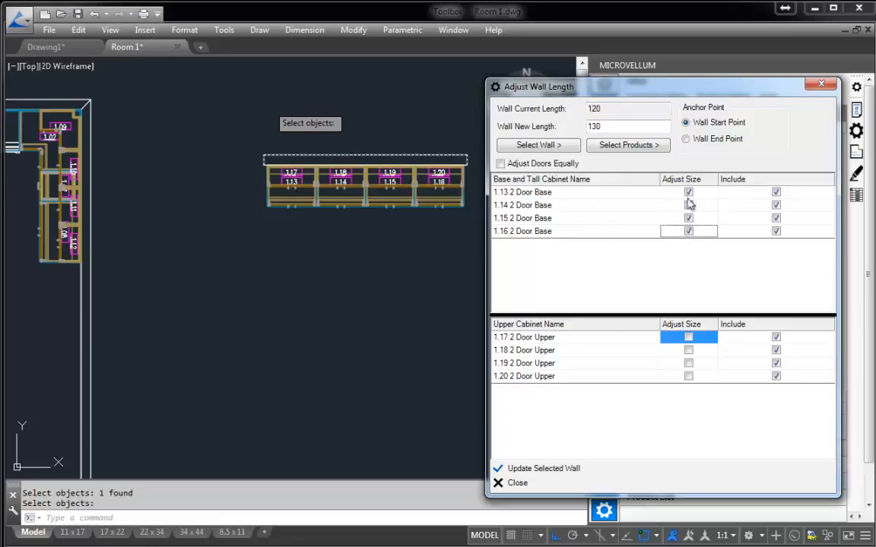
left_click(688, 338)
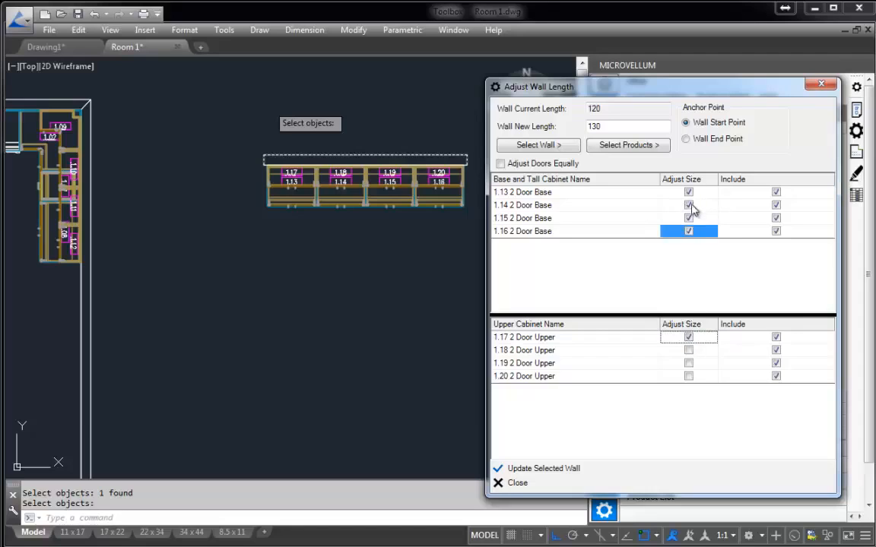
left_click(690, 204)
left_click(690, 217)
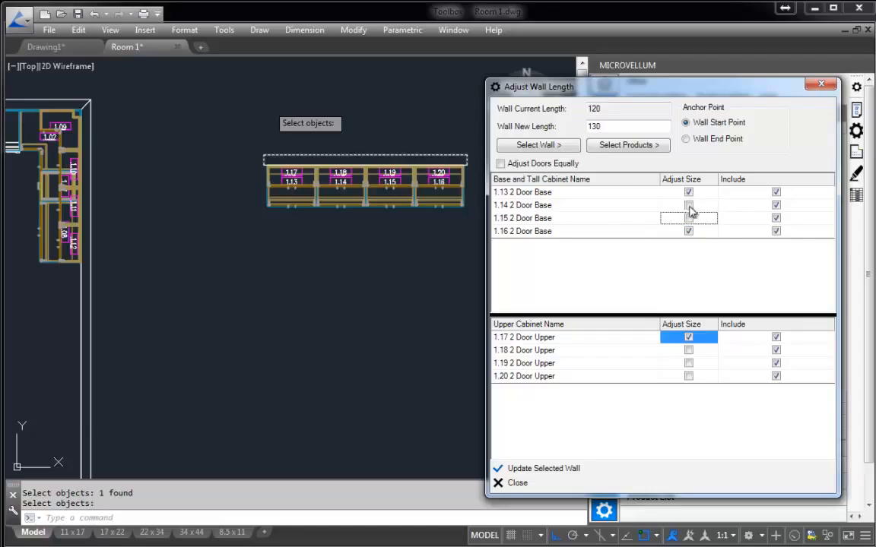
Enable Adjust Size for only the two middle upper cabinets, 1.18 and 1.19, and update the selected wall.
left_click(688, 339)
left_click(685, 350)
left_click(687, 362)
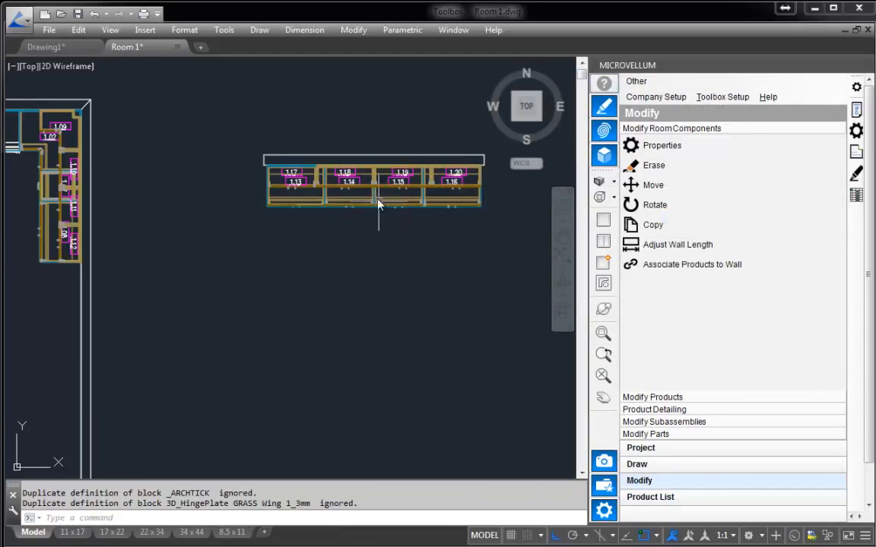
Examine the widths of the adjusted base and upper cabinets in the Front view and return to the Top view.
left_click(612, 181)
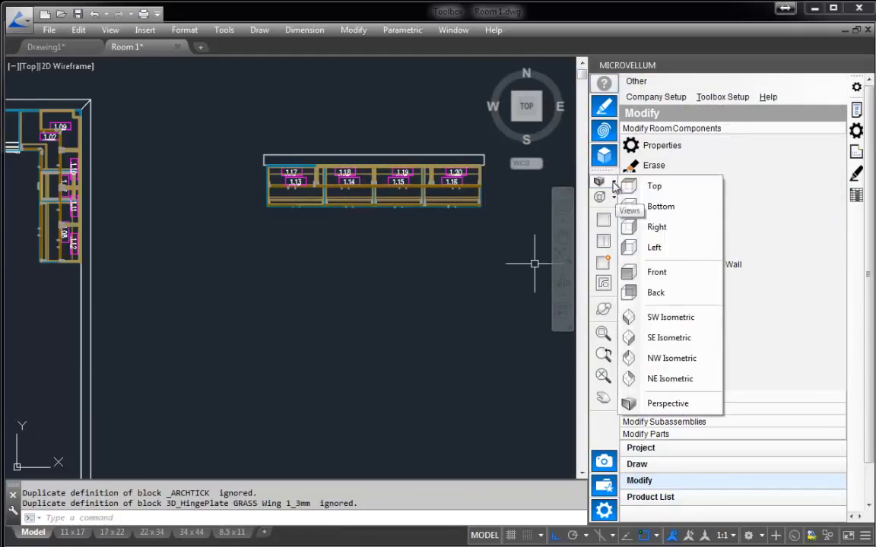
left_click(666, 274)
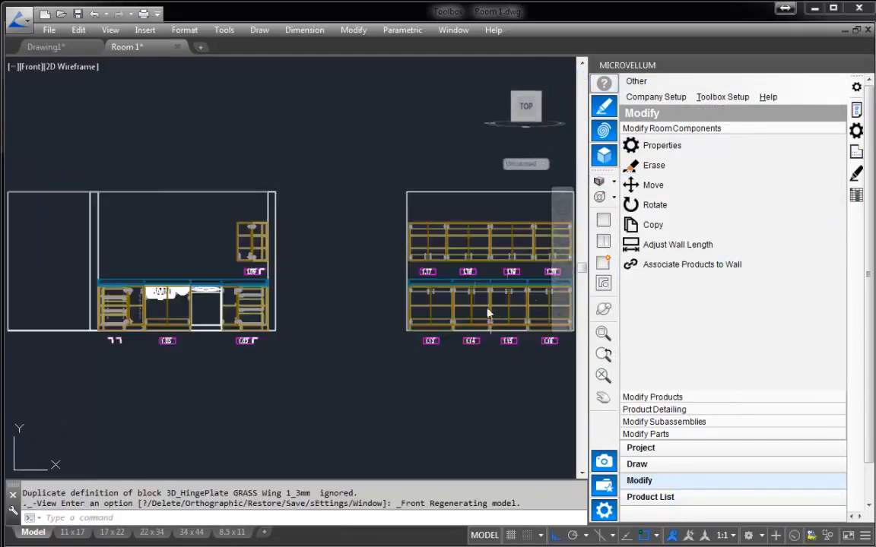
scroll(388, 228, "up", 5)
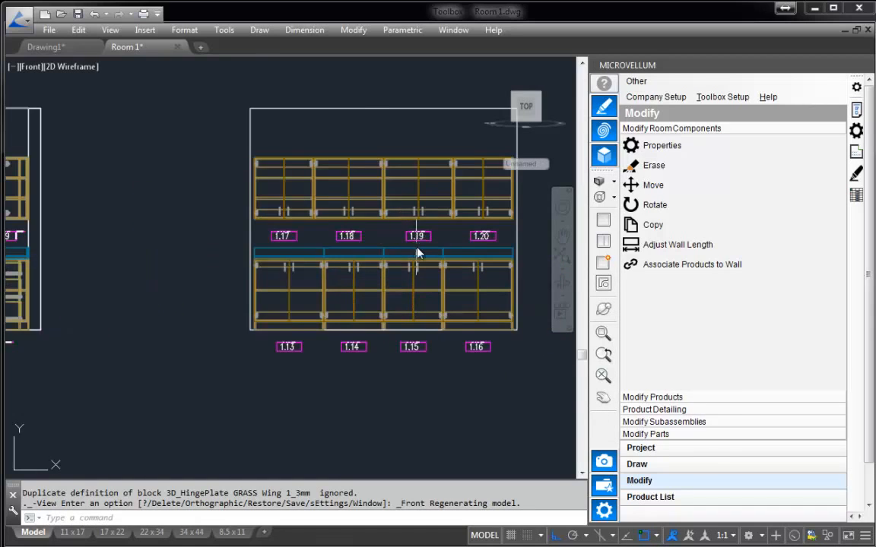
middle_click_drag(304, 234, 257, 222)
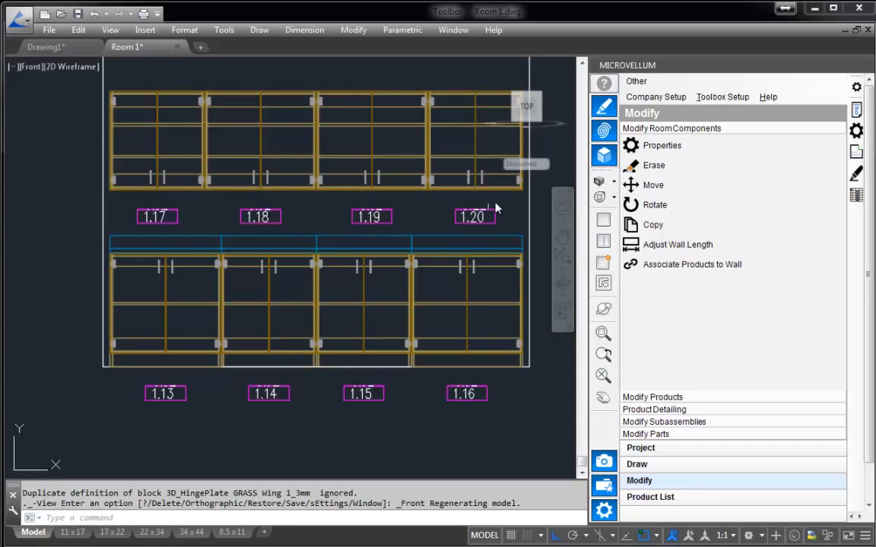
scroll(363, 256, "down", 2)
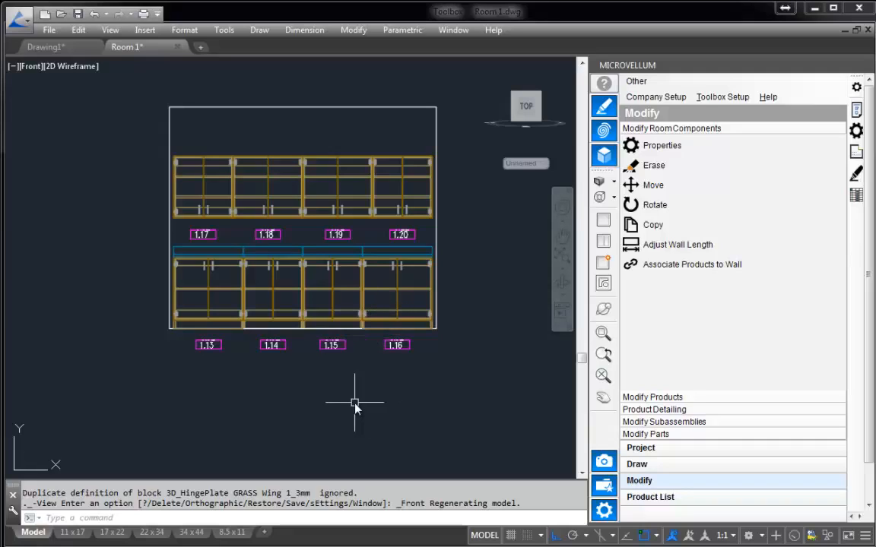
left_click(600, 181)
left_click(646, 187)
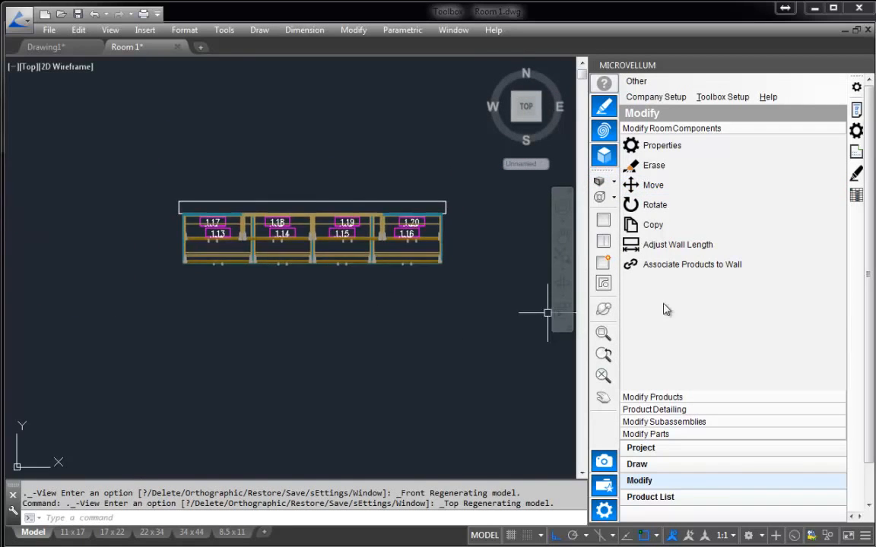
Erase base cabinet 1.15 from the standalone wall using the product Erase command and confirm the erasure.
left_click(655, 397)
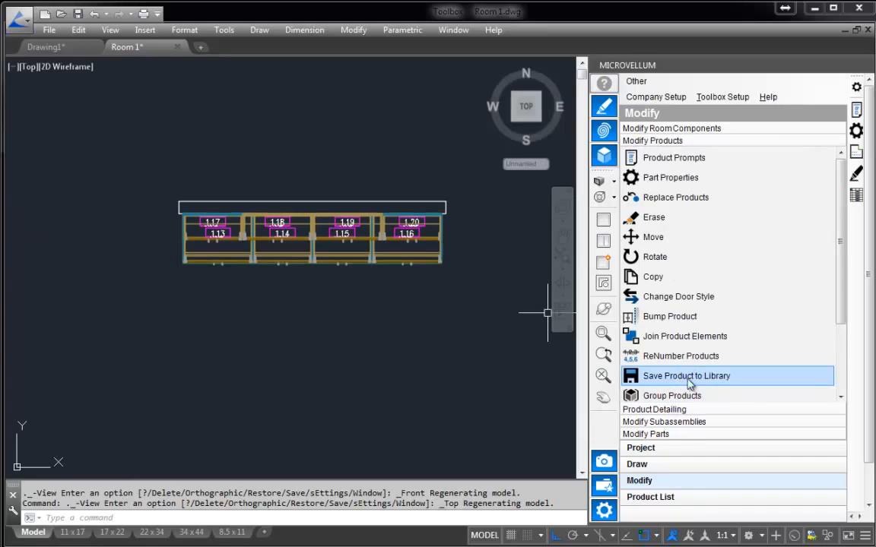
left_click(657, 219)
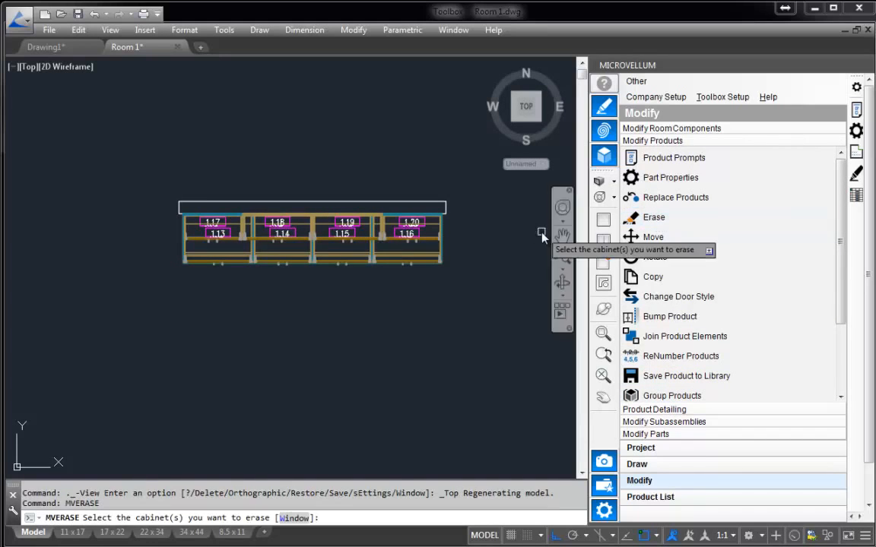
left_click(347, 266)
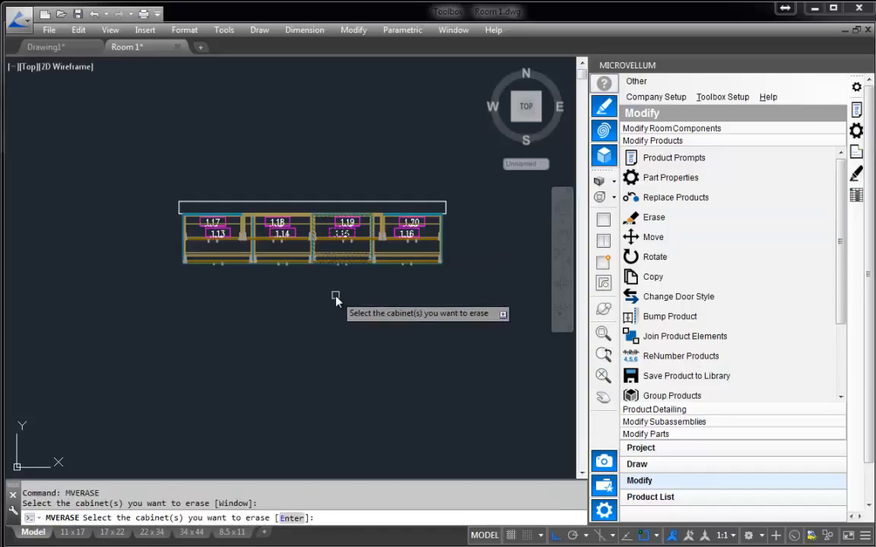
key("Return")
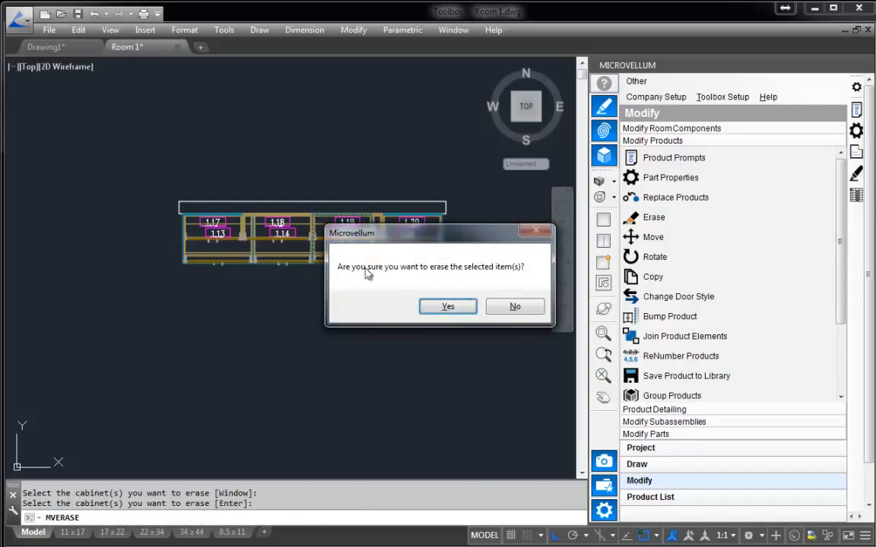
left_click_drag(410, 241, 407, 269)
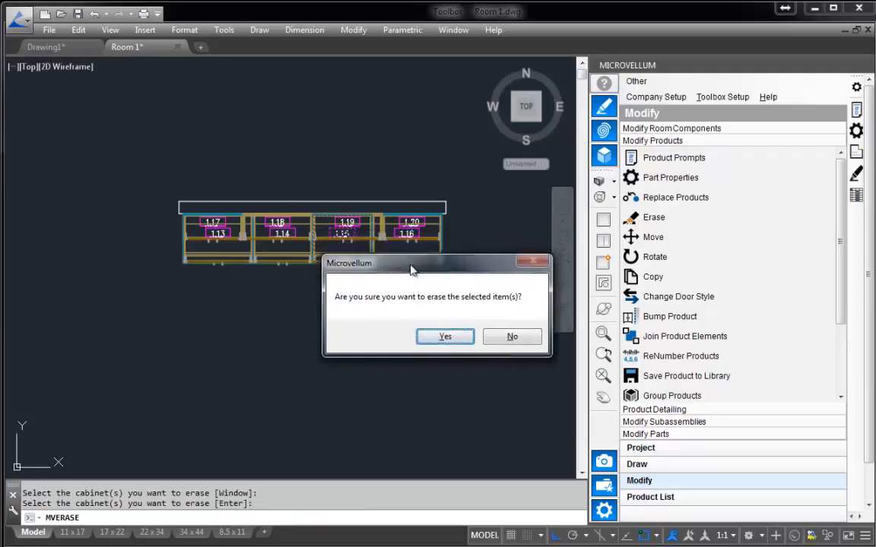
left_click(444, 338)
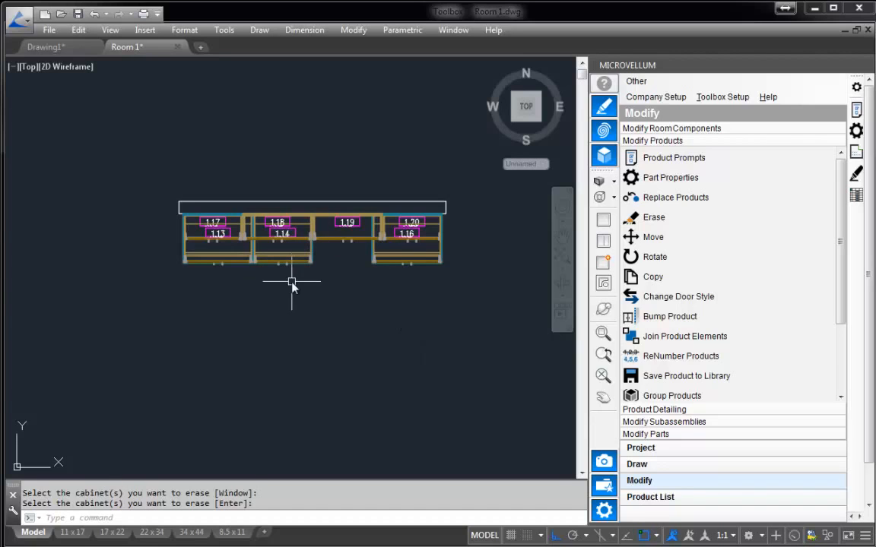
Move base cabinet 1.14 about 23 eastward along the wall, into the gap beside cabinet 1.16.
left_click(662, 240)
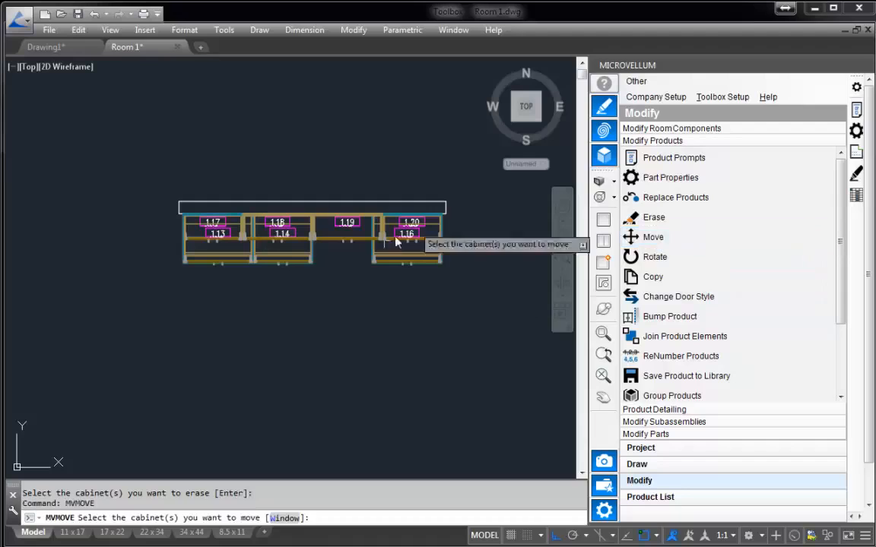
left_click(280, 259)
key("Return")
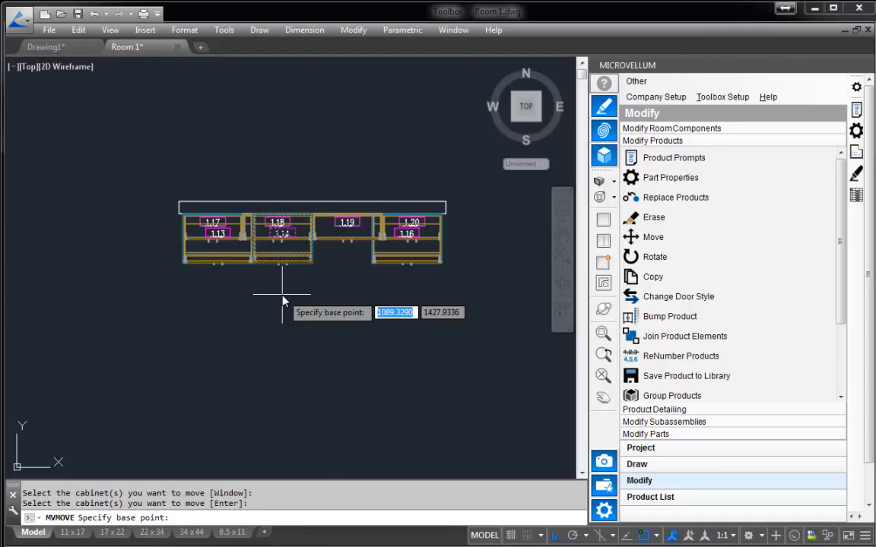
left_click(282, 295)
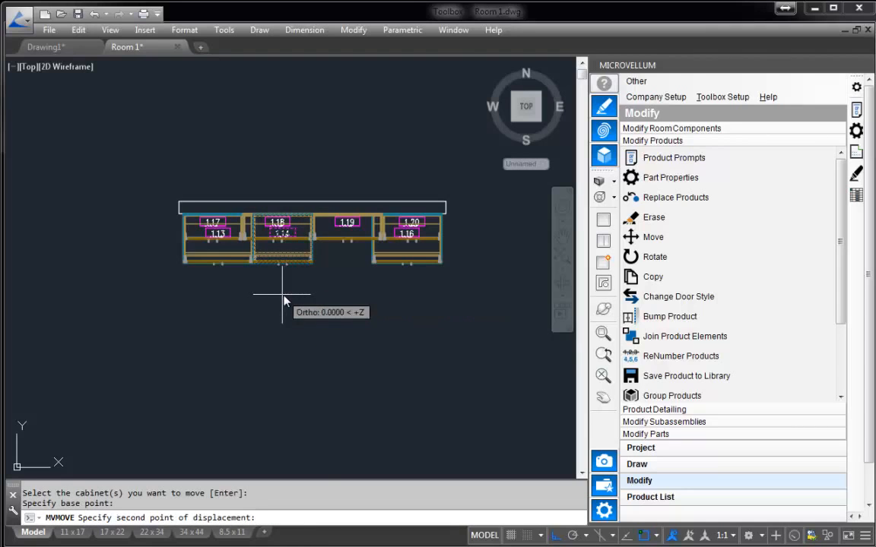
left_click(328, 297)
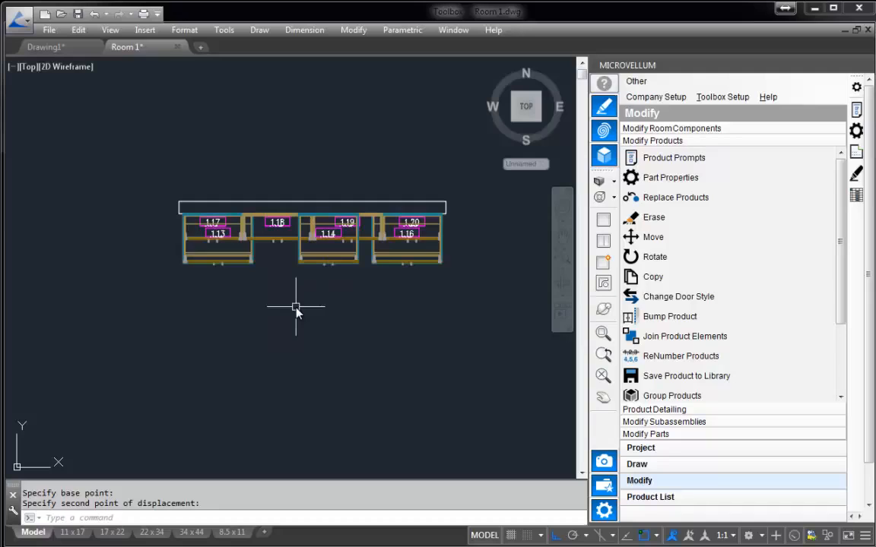
Use Bump Product to set base cabinet 1.14 flush against the east side of cabinet 1.13.
left_click(678, 319)
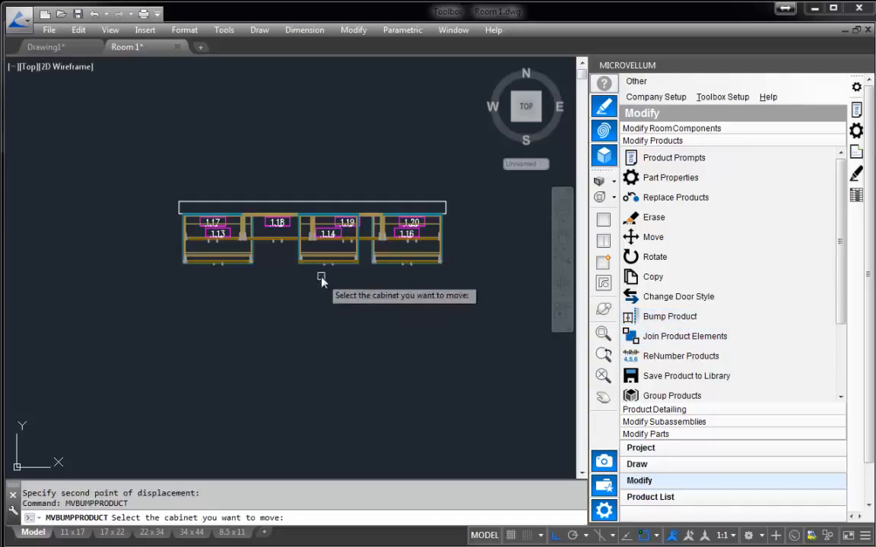
left_click(317, 269)
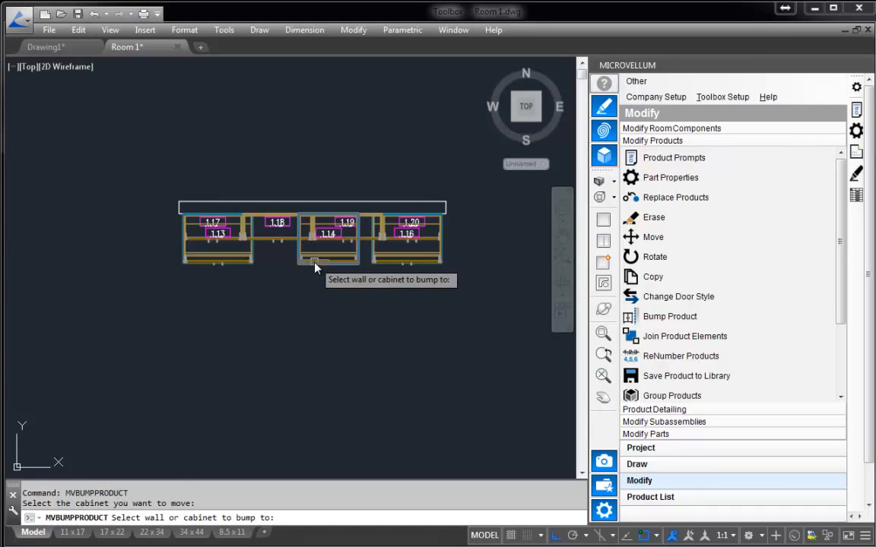
left_click(250, 256)
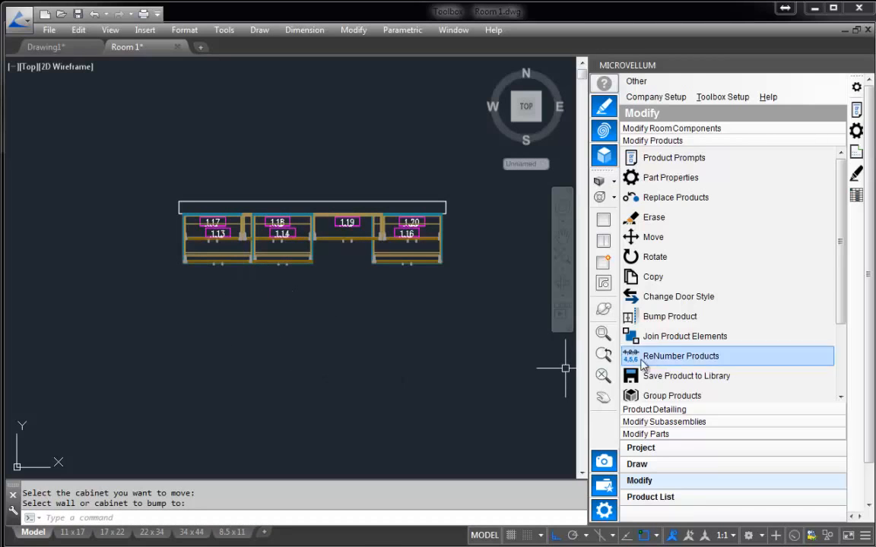
Use Bump Product to set base cabinet 1.14 flush against the west side of cabinet 1.16.
left_click(631, 317)
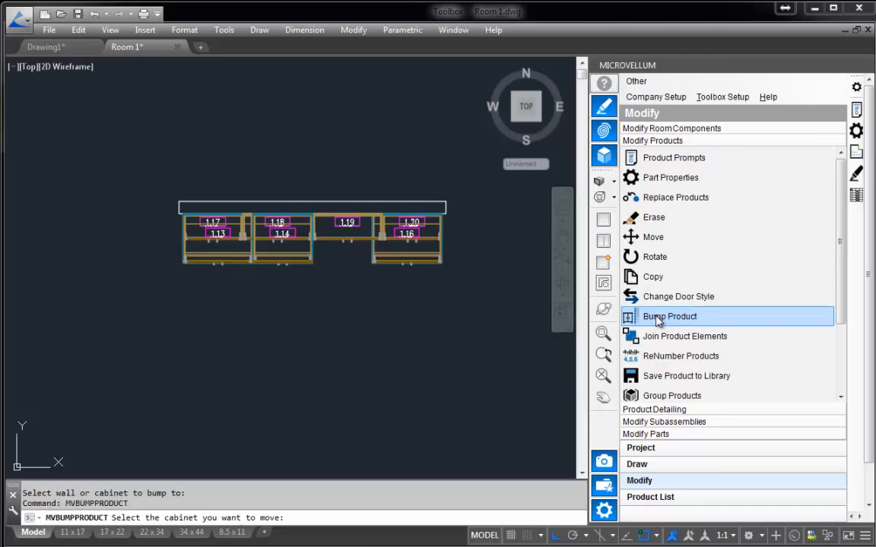
left_click(299, 266)
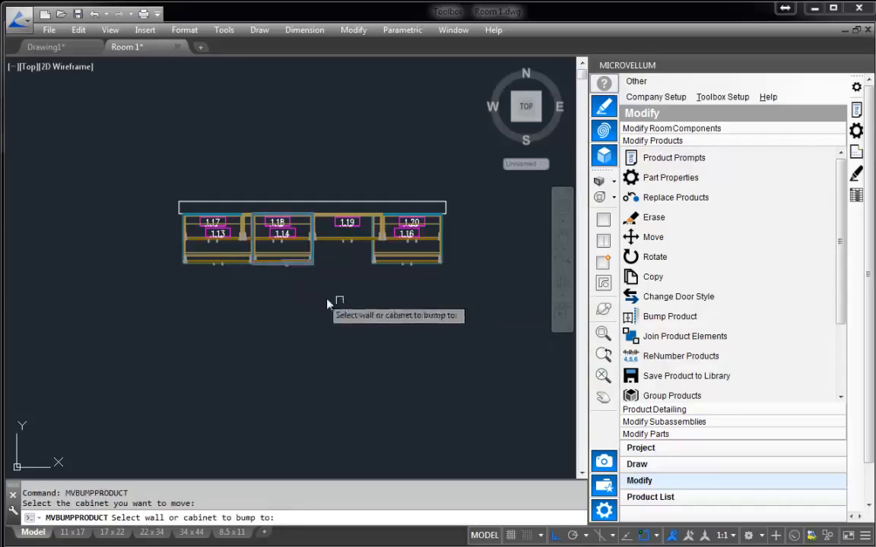
left_click(376, 265)
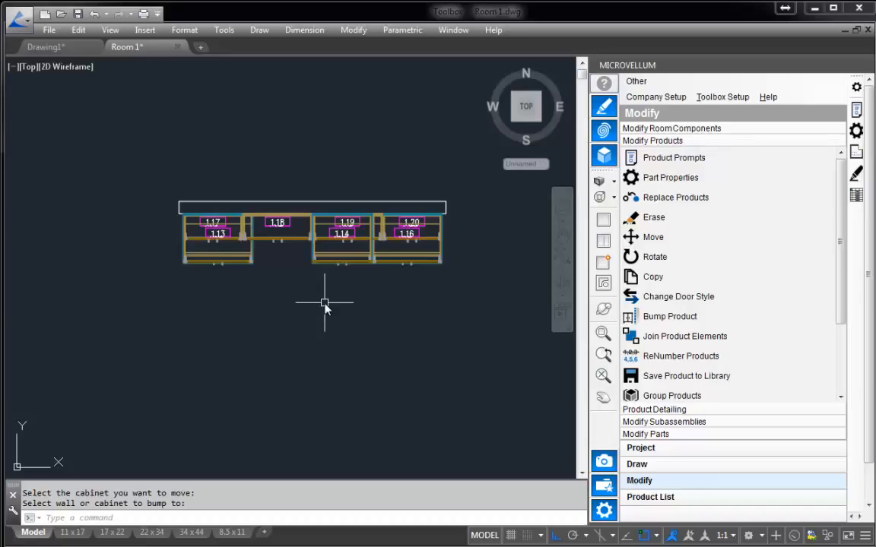
Copy base cabinet 1.14 westward along the standalone wall into the gap beside cabinet 1.13.
left_click(656, 277)
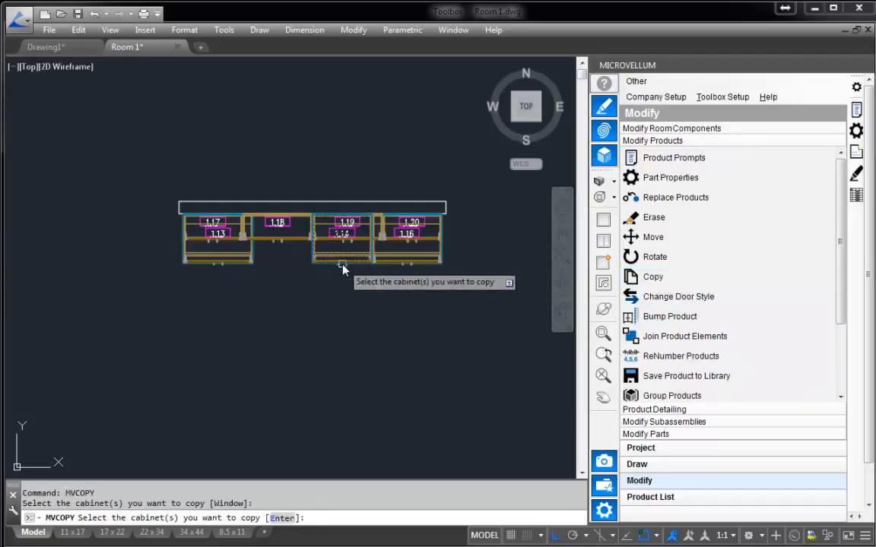
key("Return")
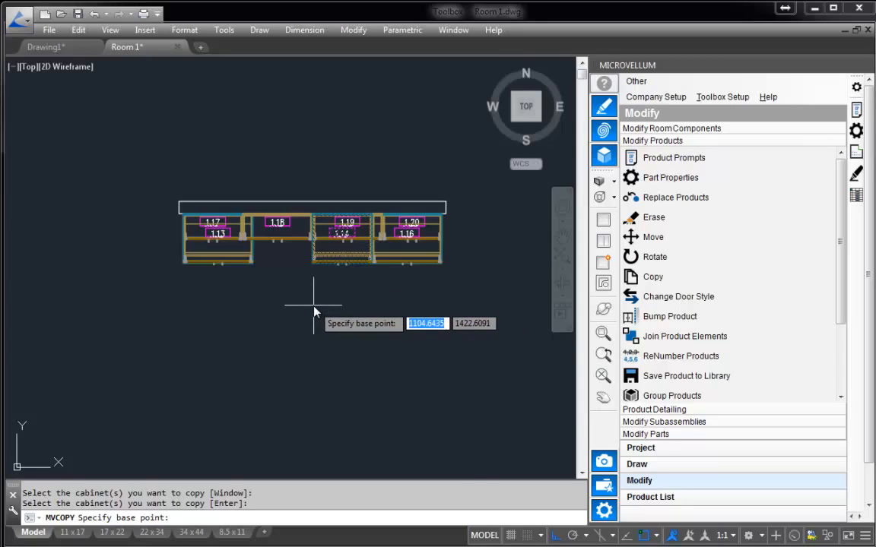
left_click(313, 303)
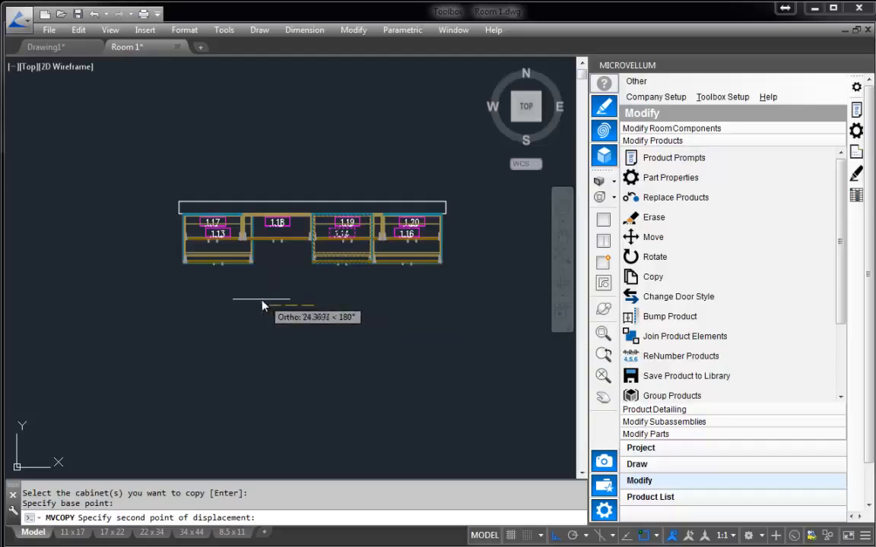
left_click(259, 305)
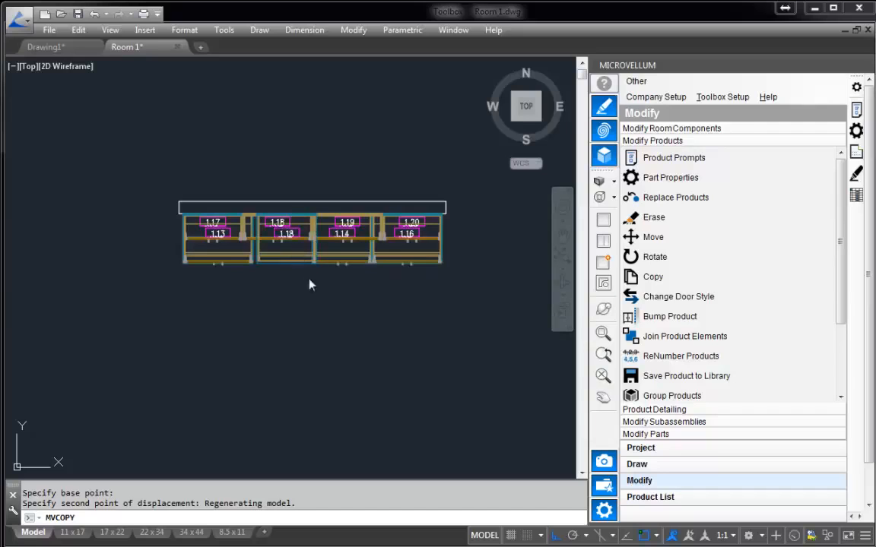
Use Bump Product to set the copied base cabinet flush against the east side of cabinet 1.13.
left_click(673, 320)
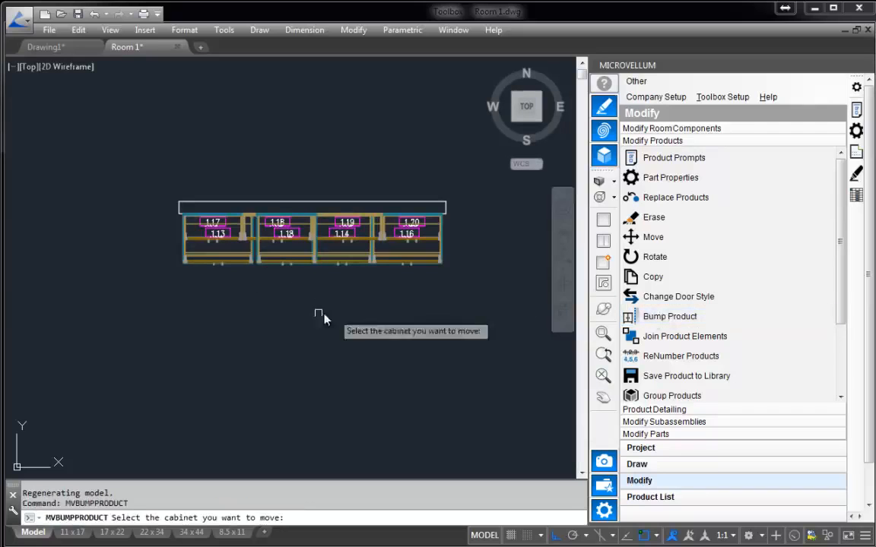
left_click(245, 264)
left_click(244, 262)
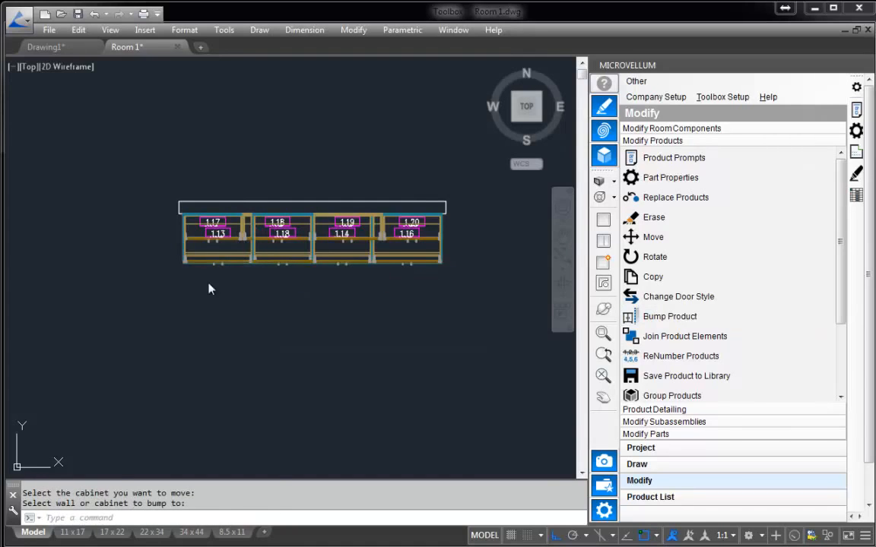
scroll(207, 262, "up", 5)
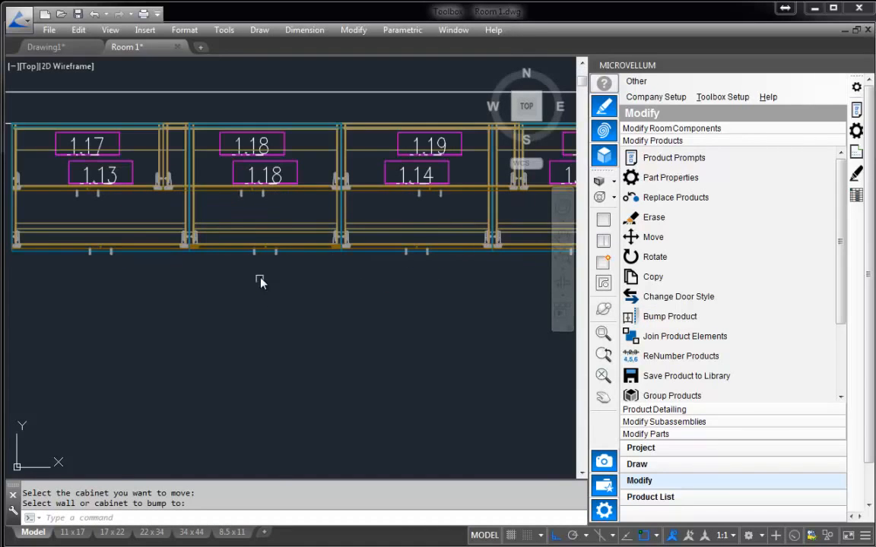
scroll(250, 332, "down", 5)
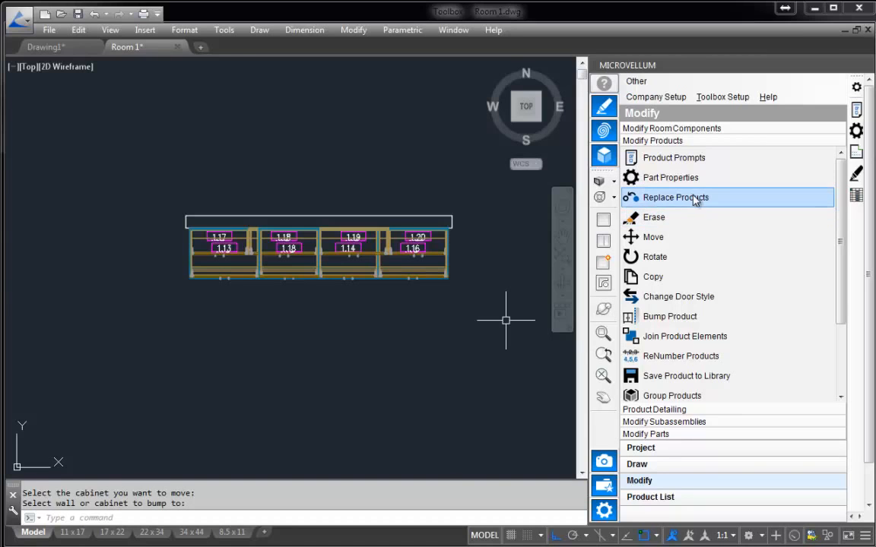
Replace base cabinet 1.04 on the room's west wall with a 2 Door 2 Drawer Base from the Drawer-Door Base Cabinets category.
scroll(322, 299, "down", 2)
scroll(219, 308, "down", 2)
middle_click_drag(220, 309, 504, 265)
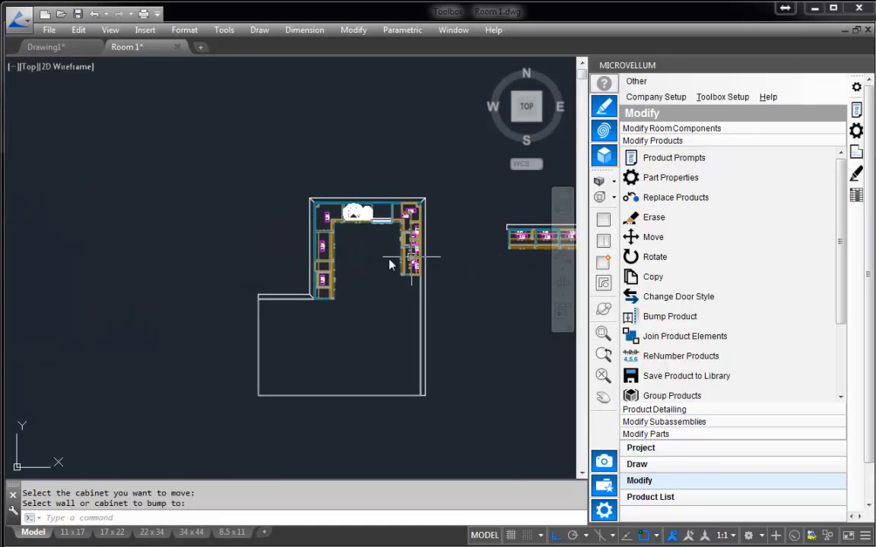
scroll(388, 264, "up", 4)
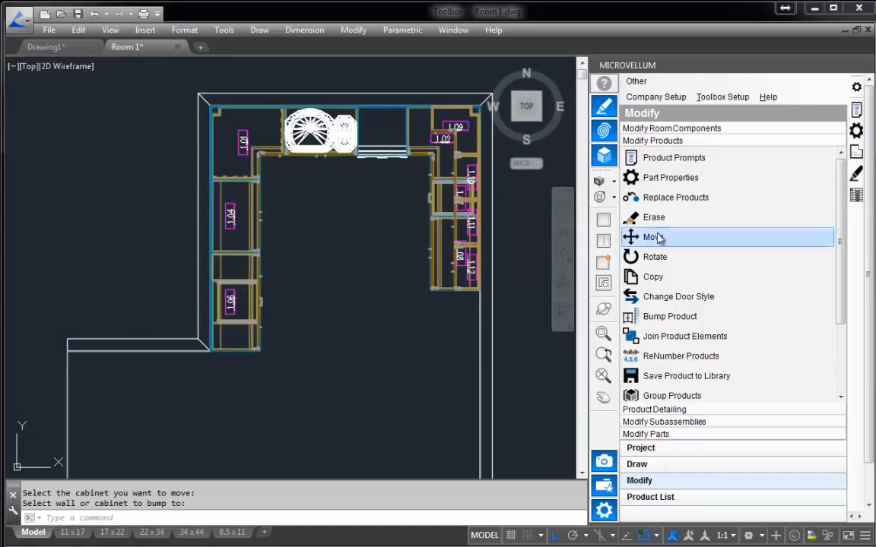
left_click(686, 197)
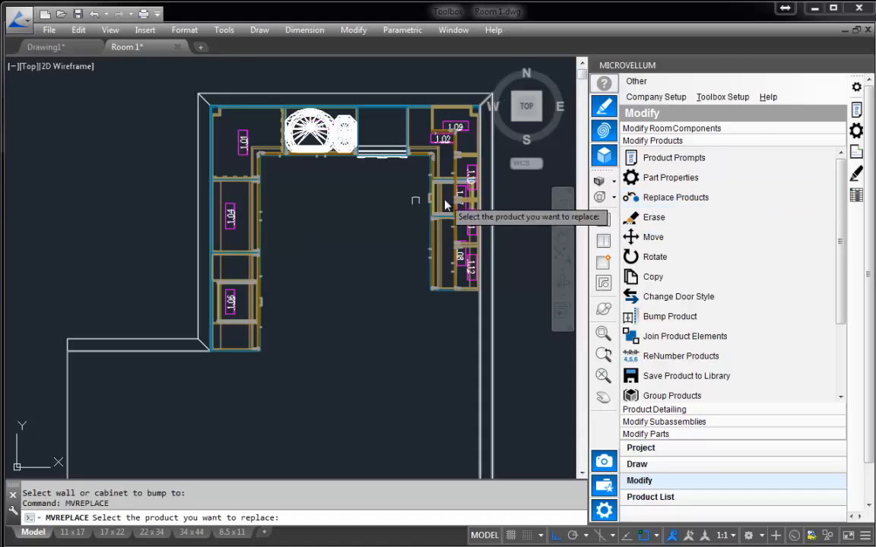
left_click(260, 223)
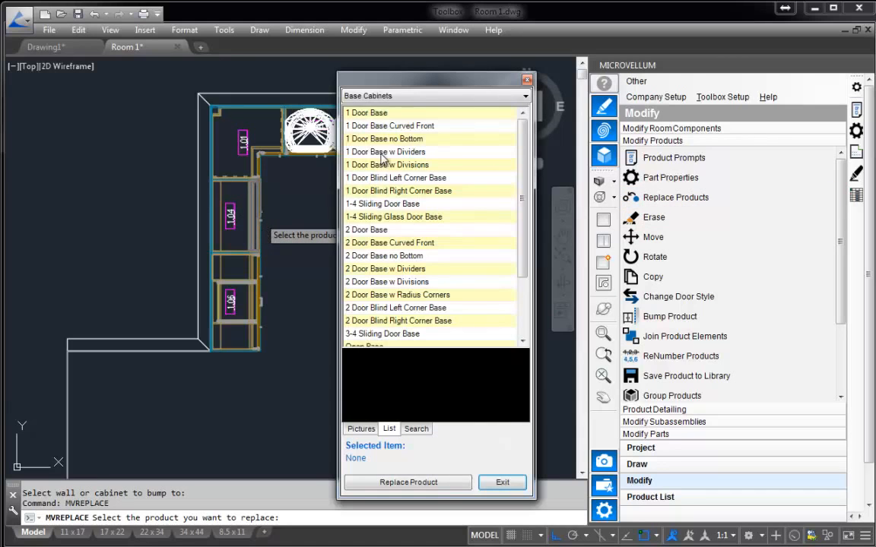
left_click_drag(374, 82, 383, 81)
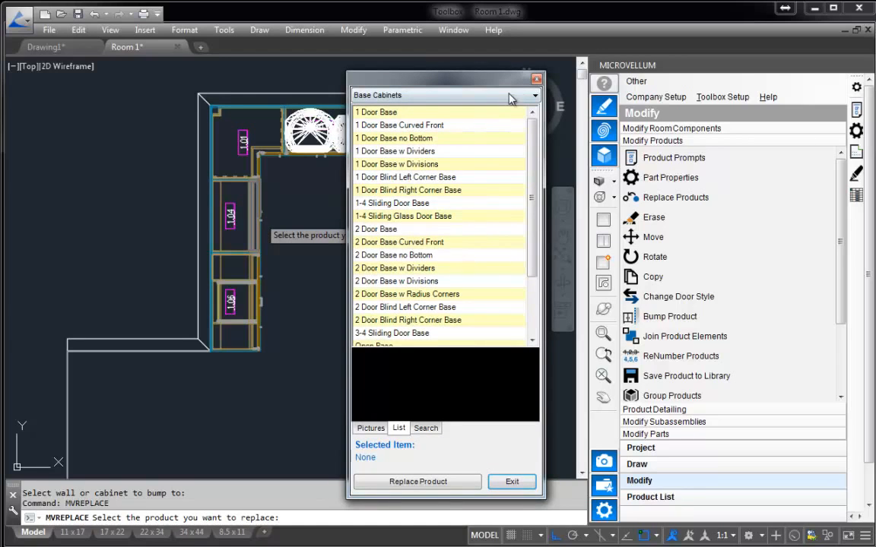
left_click(459, 93)
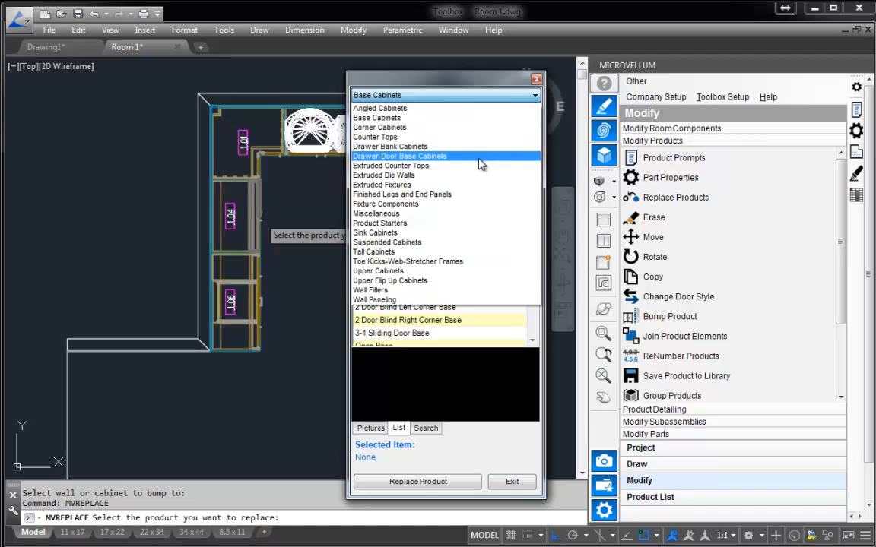
left_click(388, 157)
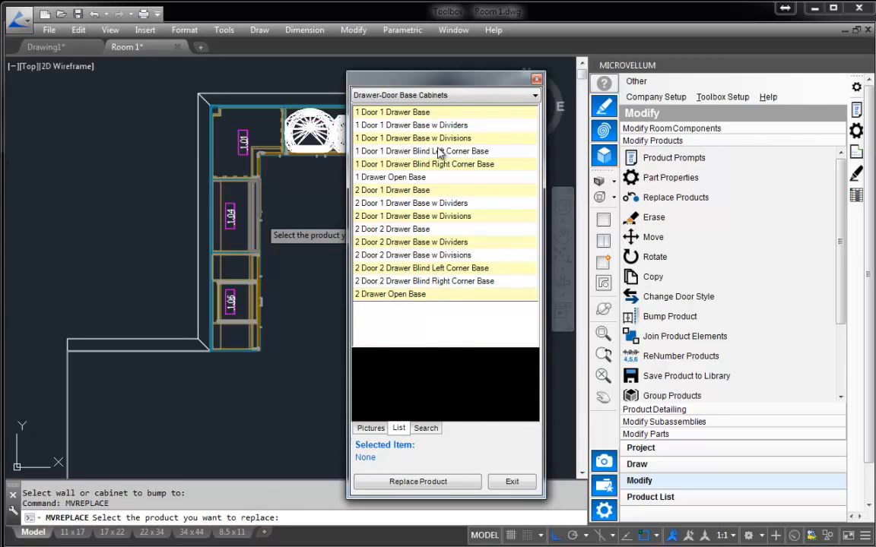
left_click(417, 228)
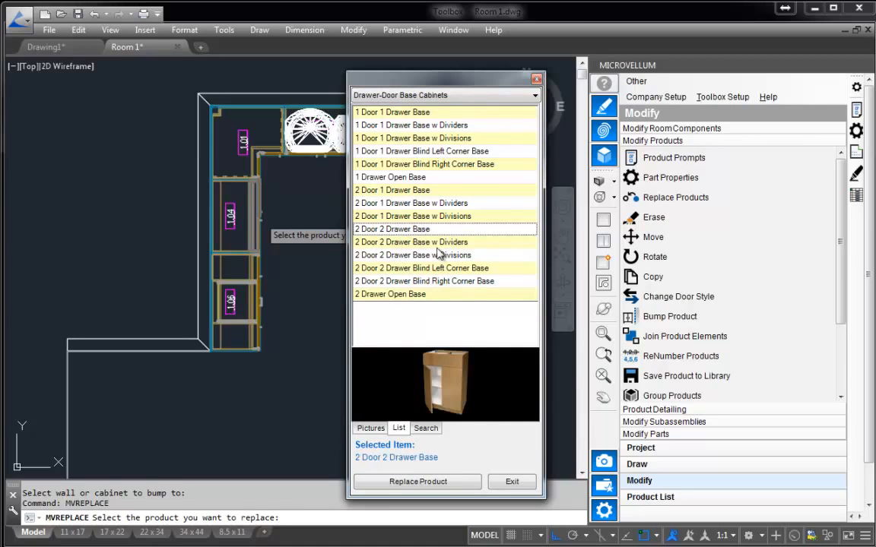
left_click(420, 482)
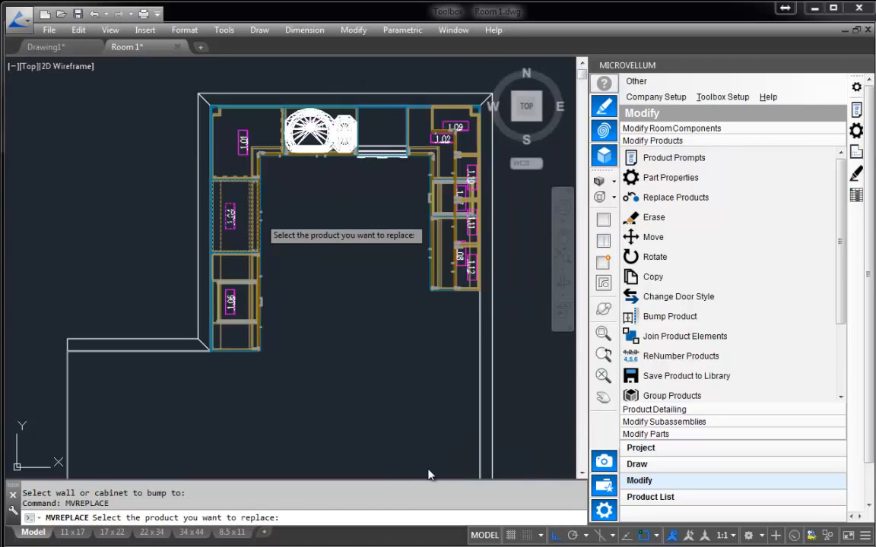
left_click(419, 444)
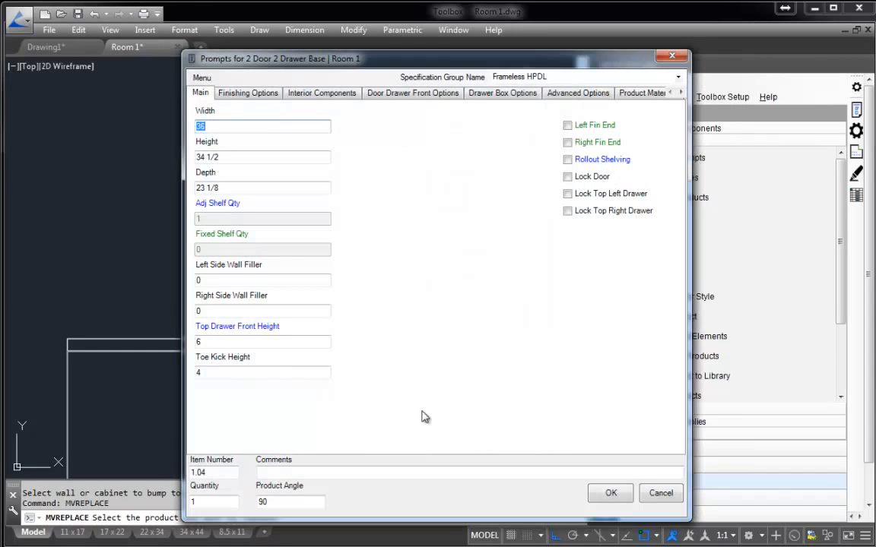
Accept the prompts of the 2 Door 2 Drawer Base without changes to place it in the room.
left_click_drag(414, 67, 451, 64)
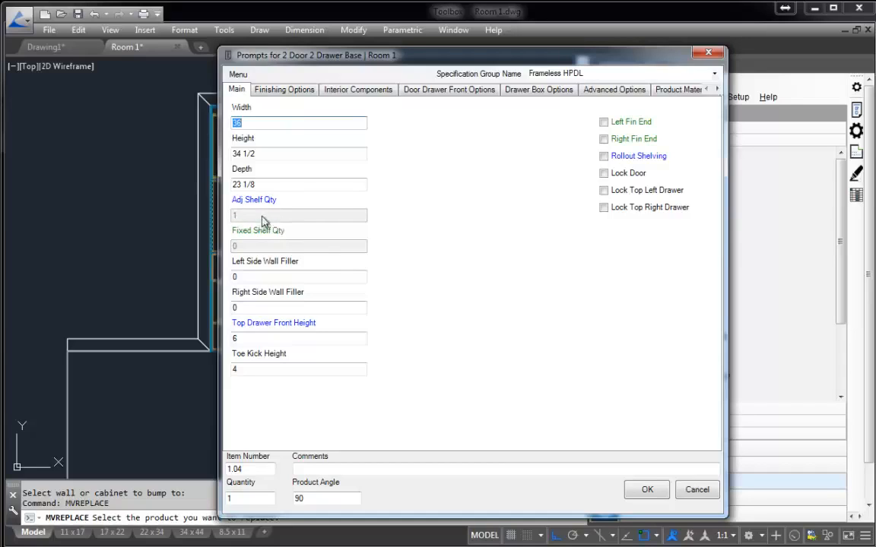
mouse_move(270, 231)
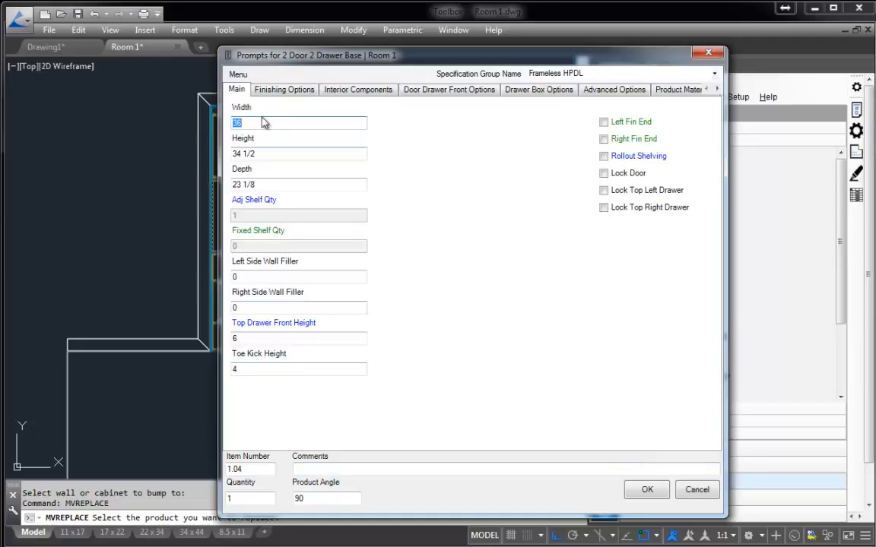
left_click(638, 489)
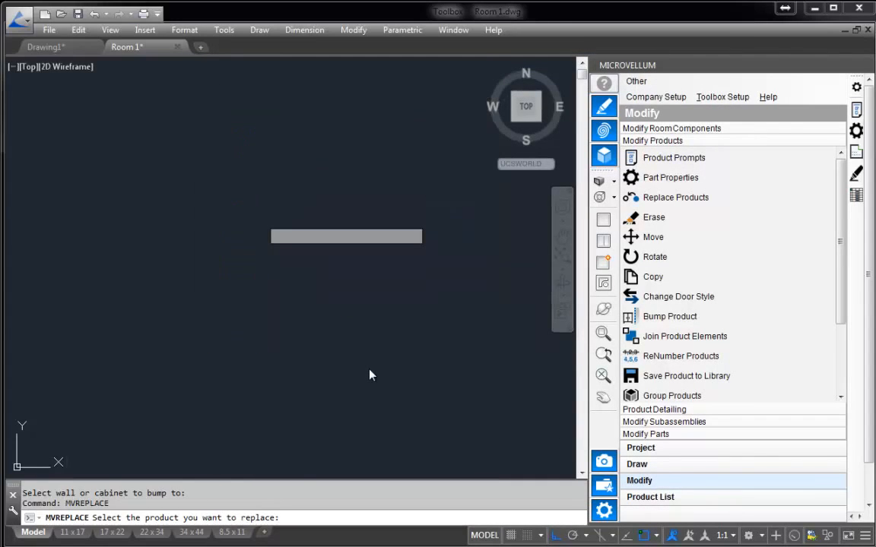
Inspect the replaced cabinet 1.04 in plan and in a southeast 3D view.
scroll(272, 222, "up", 4)
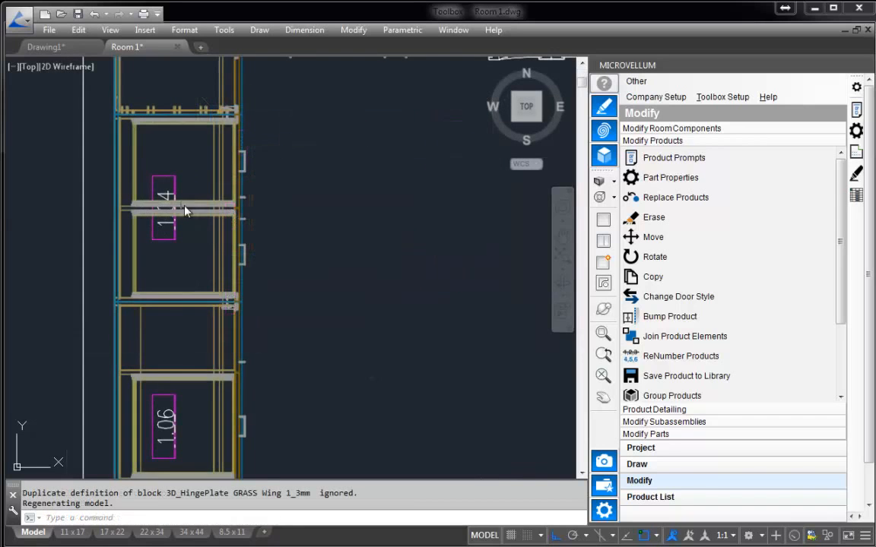
scroll(251, 261, "down", 2)
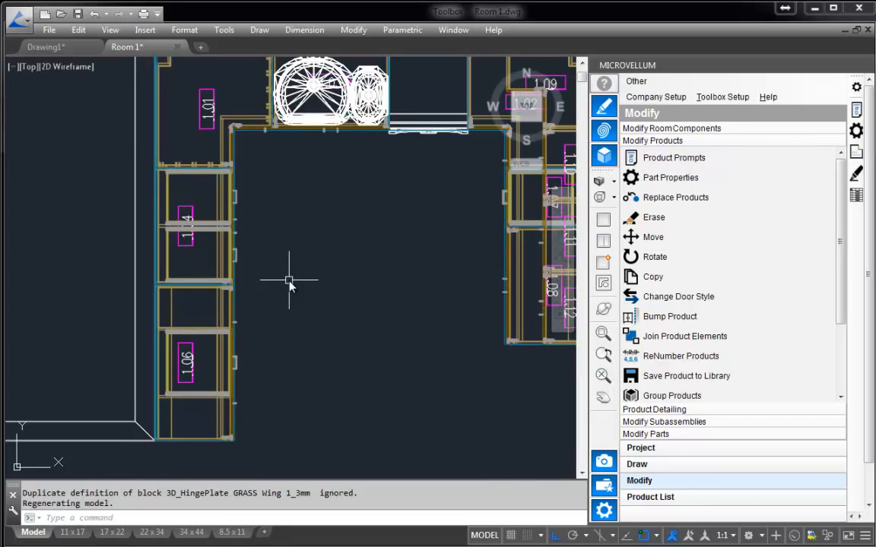
type("se")
key("Return")
scroll(215, 245, "up", 5)
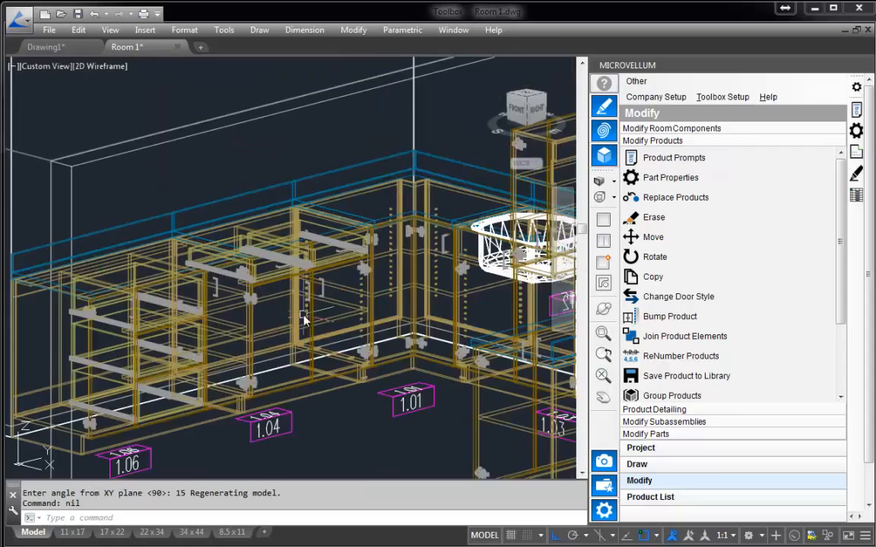
scroll(304, 320, "up", 3)
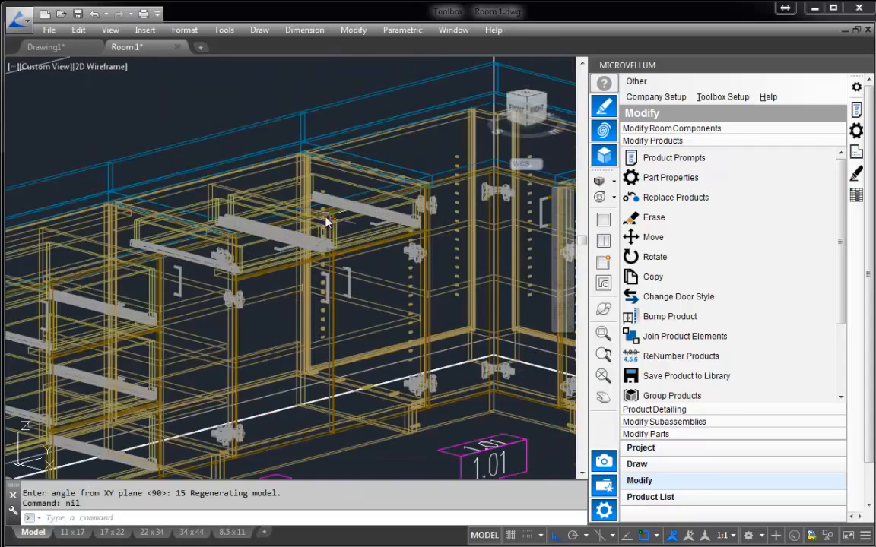
scroll(349, 327, "down", 5)
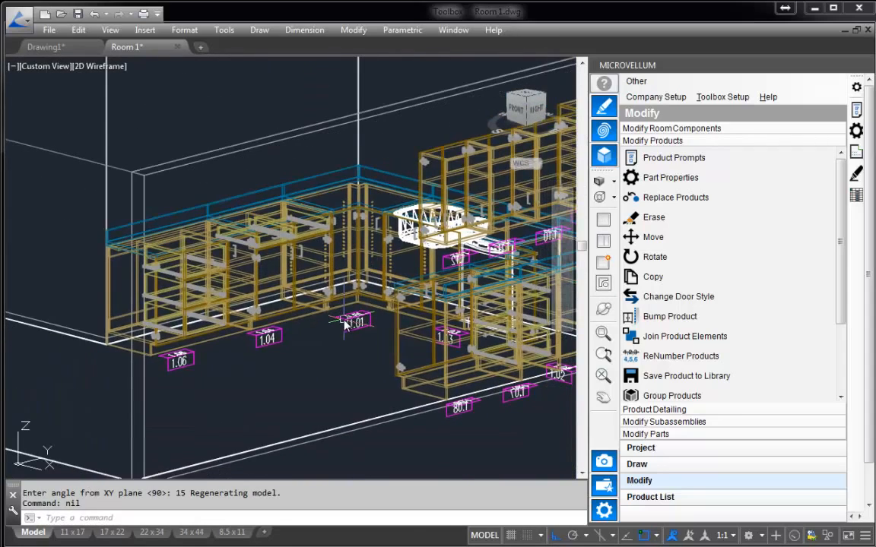
Return the drawing to the plan view of the World coordinate system, with the room and standalone wall in view.
type("plan")
key("Return")
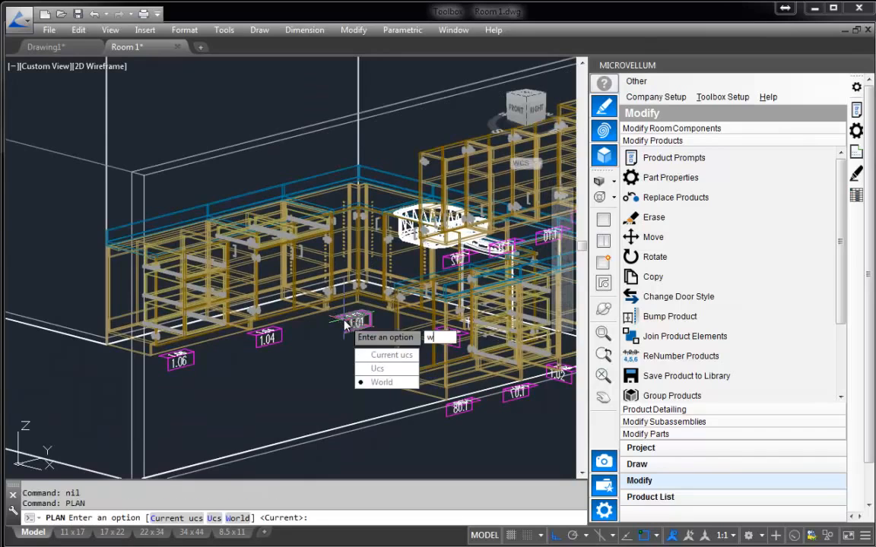
type("w")
key("Return")
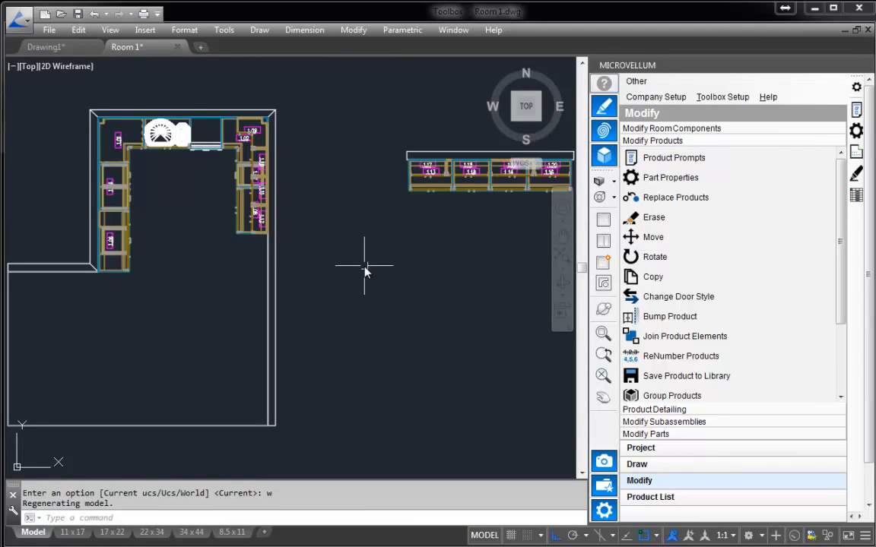
middle_click_drag(365, 269, 374, 280)
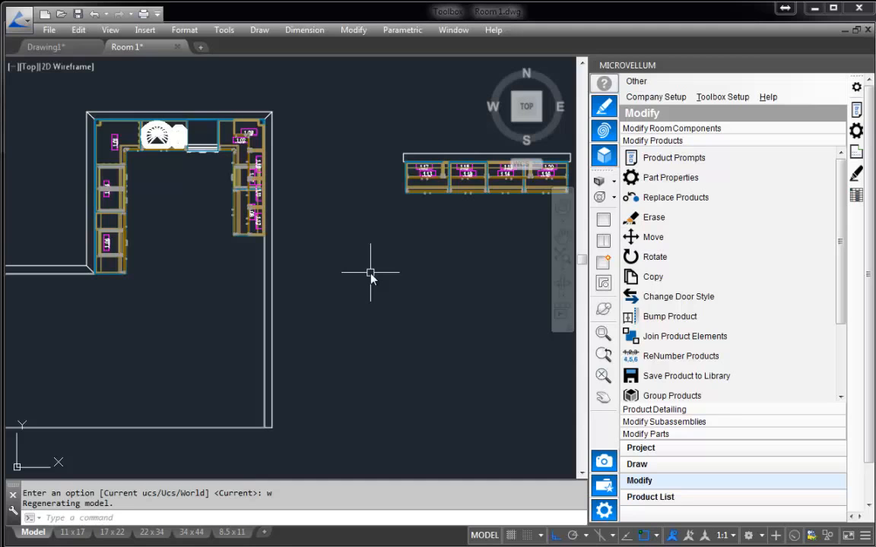
Open the product prompts of upper cabinet 1.12 on the east wall and enable Right Fin End.
left_click(655, 159)
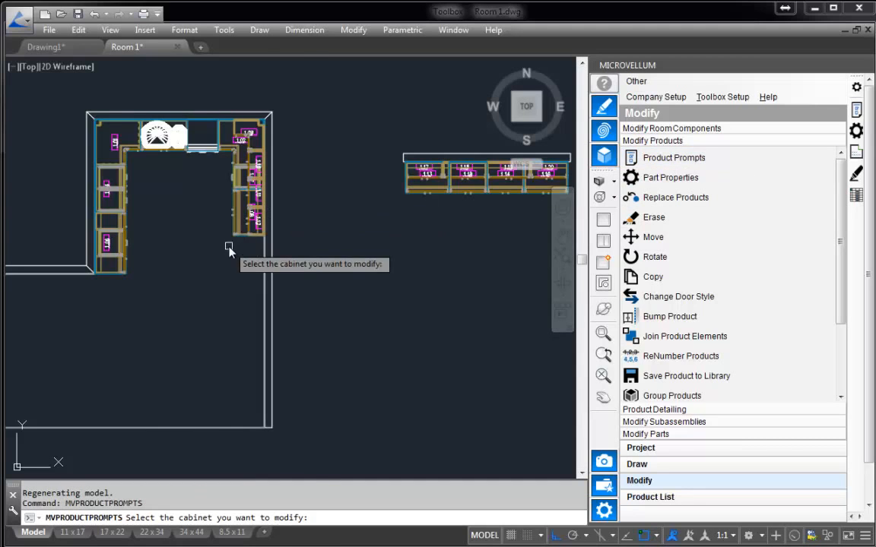
scroll(229, 250, "up", 4)
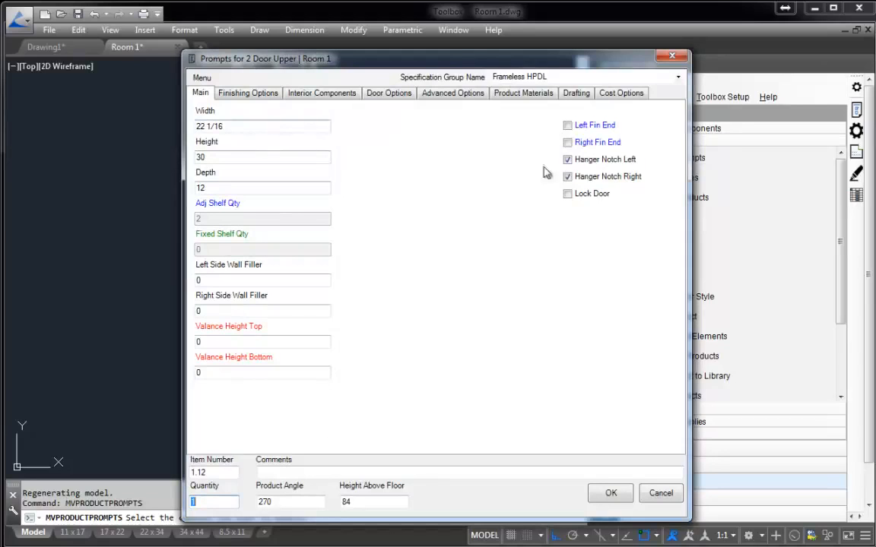
left_click(579, 143)
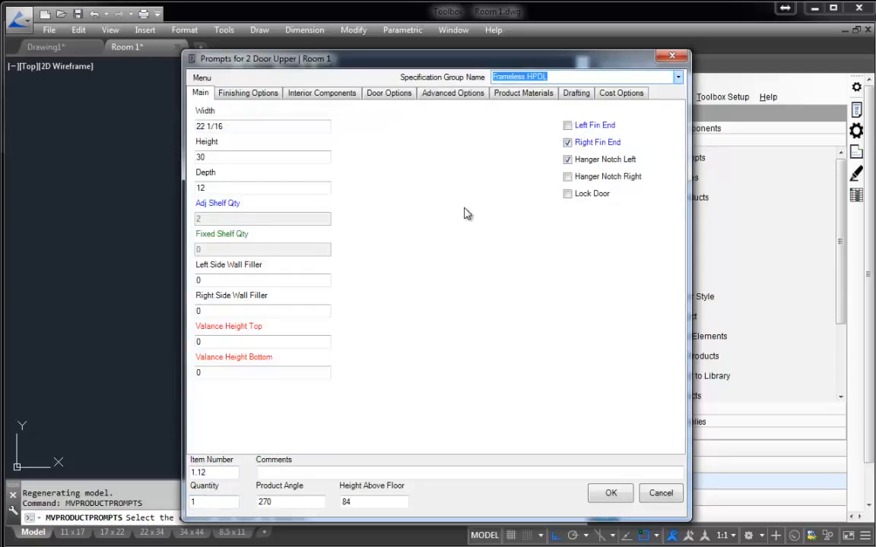
Set the Shelf Row Quantity of upper cabinet 1.12 to 3 in its interior components.
left_click(336, 95)
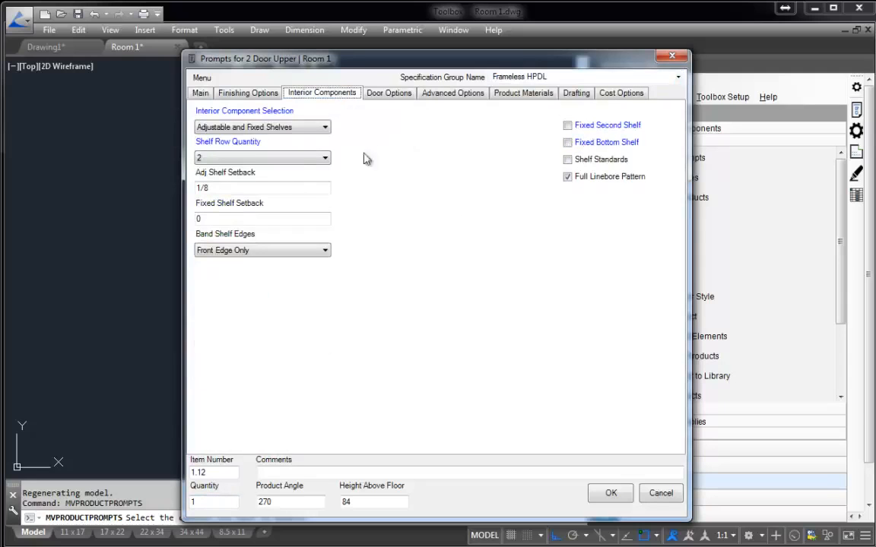
left_click(323, 158)
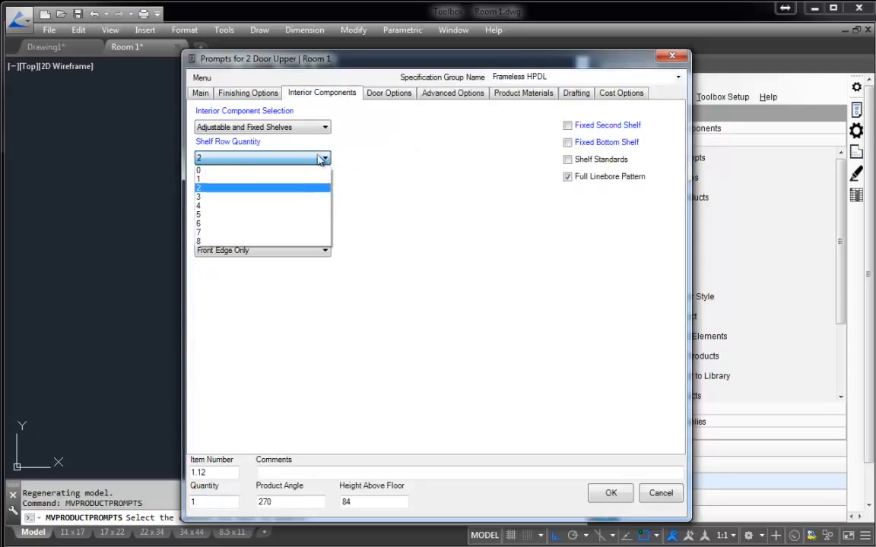
left_click(279, 198)
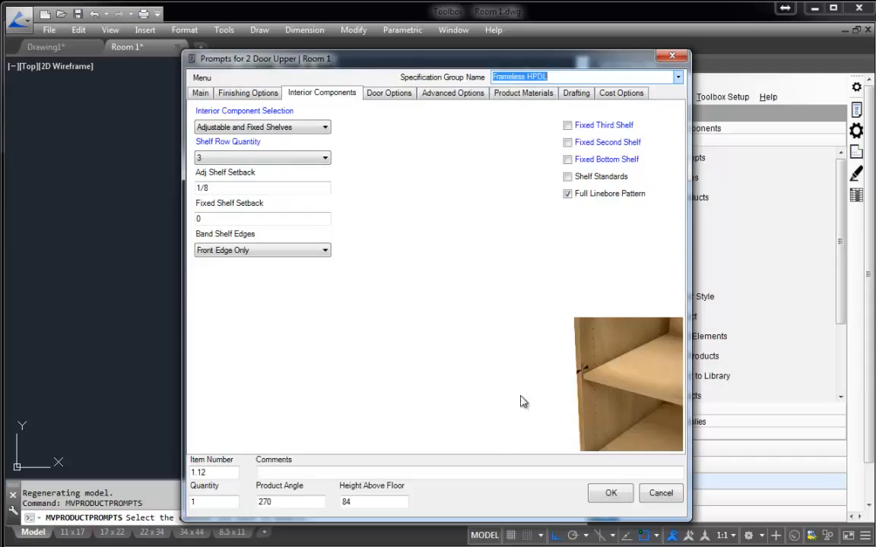
Apply the edited product prompts to upper cabinet 1.12 on the east wall.
left_click(610, 493)
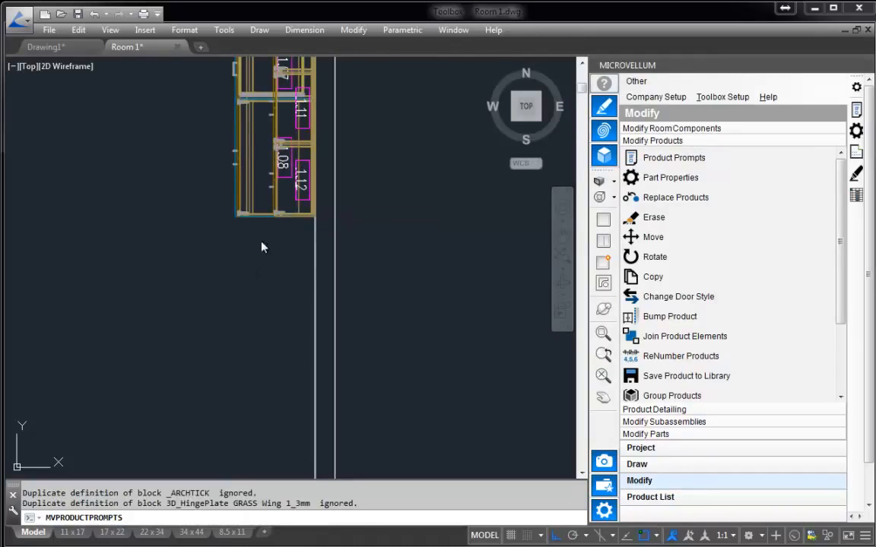
scroll(264, 285, "down", 4)
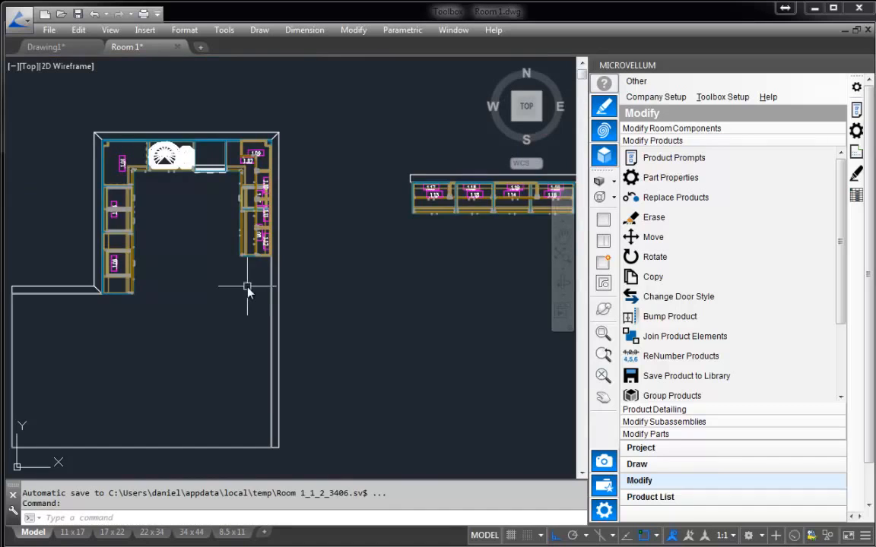
middle_click_drag(247, 291, 267, 288)
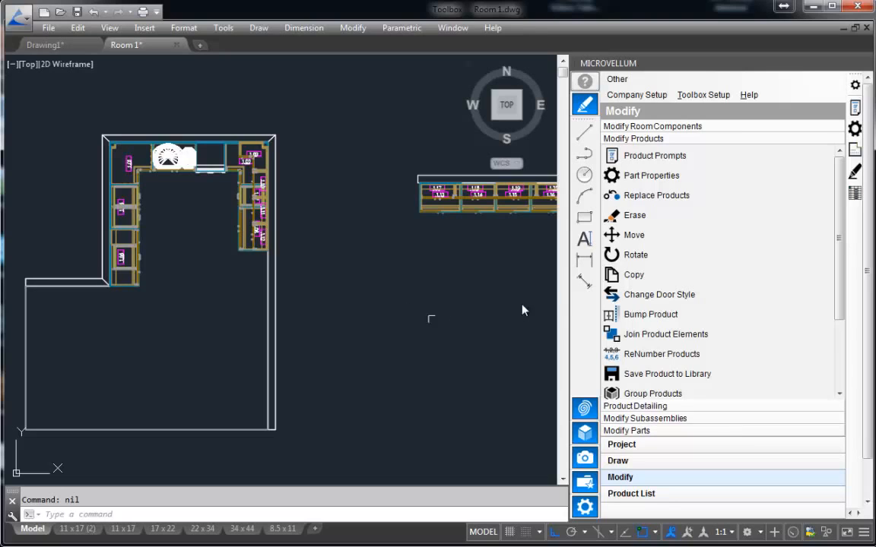
Move cabinets 1.16 and 1.20 about 36 units east along the standalone wall with the basic CAD Move command instead of the product Move.
left_click(672, 240)
middle_click_drag(448, 263, 284, 301)
scroll(412, 260, "up", 8)
middle_click_drag(410, 261, 435, 288)
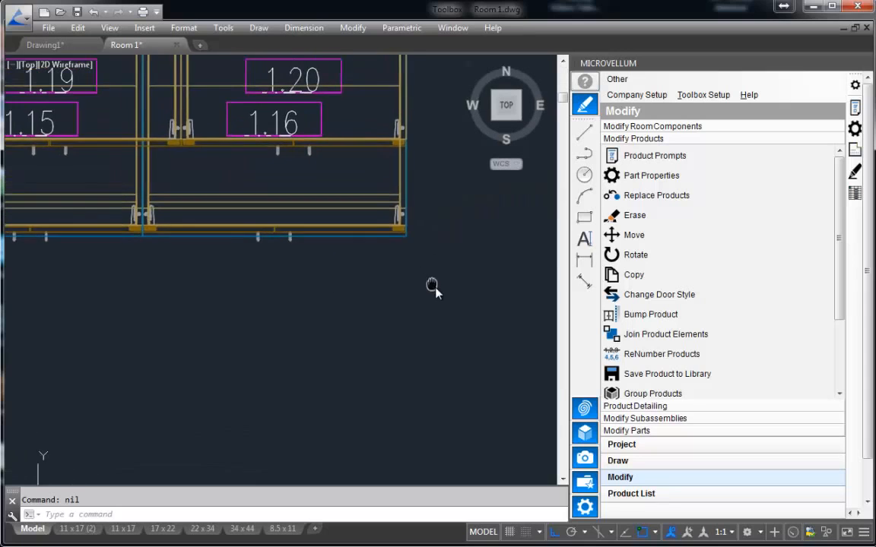
scroll(433, 288, "down", 3)
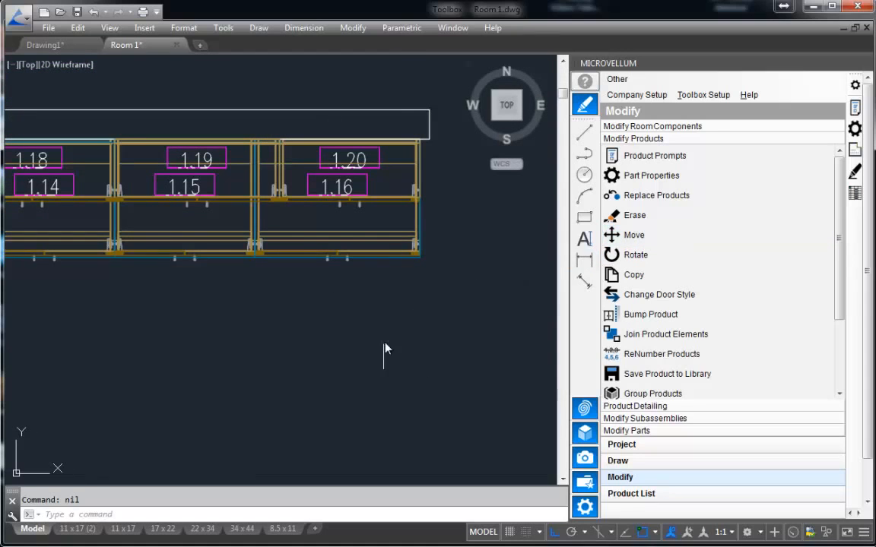
left_click(584, 409)
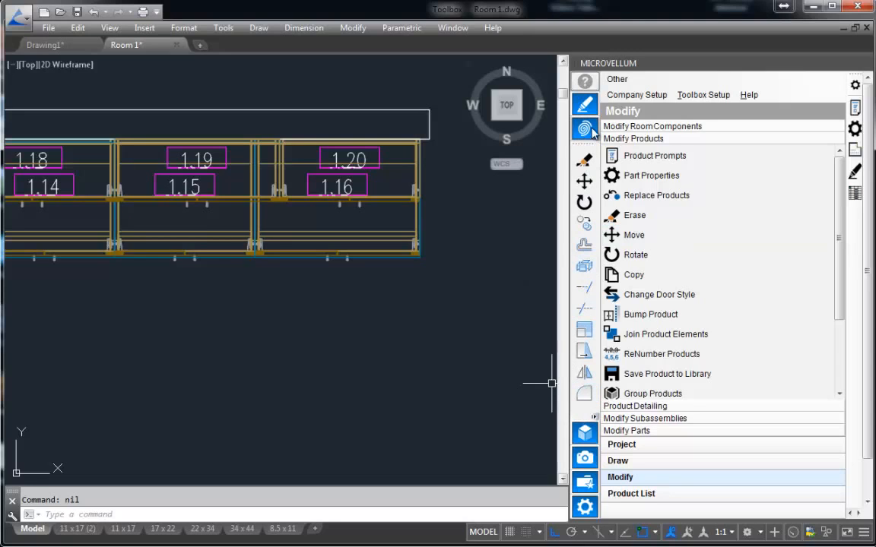
left_click(585, 182)
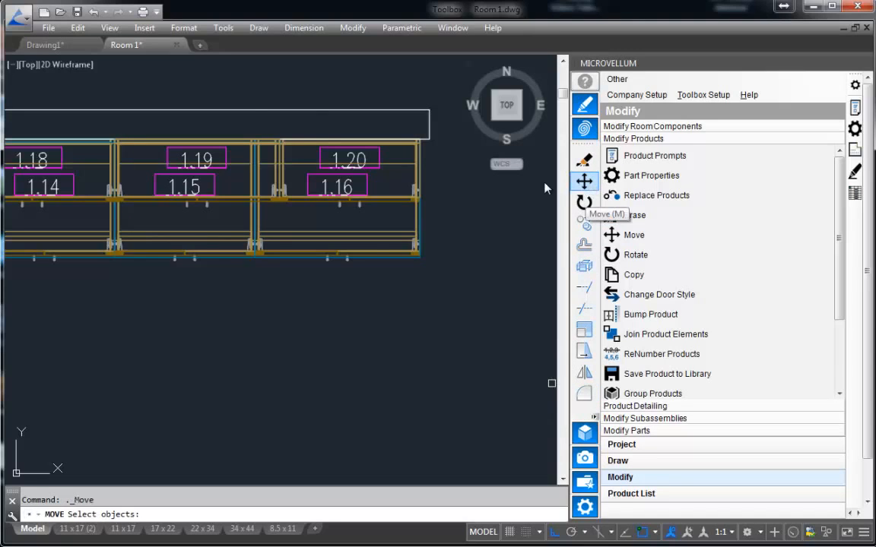
left_click(222, 81)
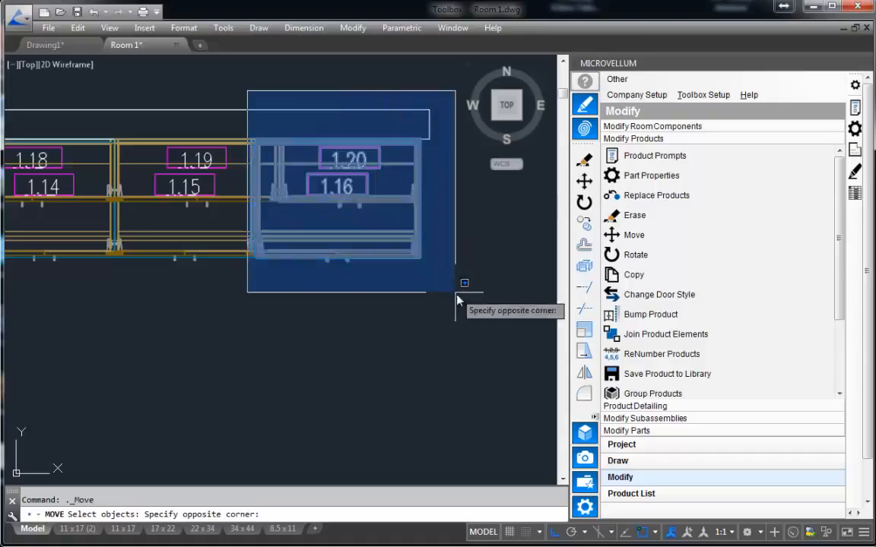
left_click(412, 270)
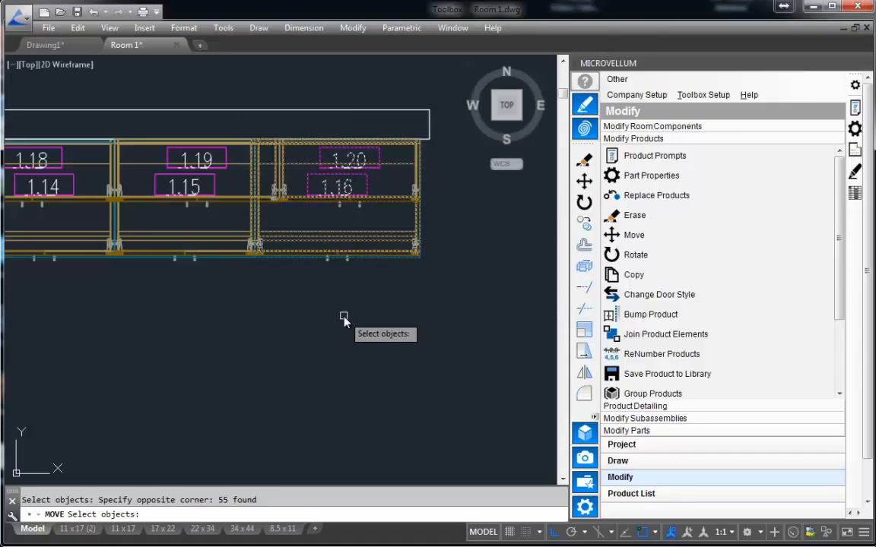
key("Return")
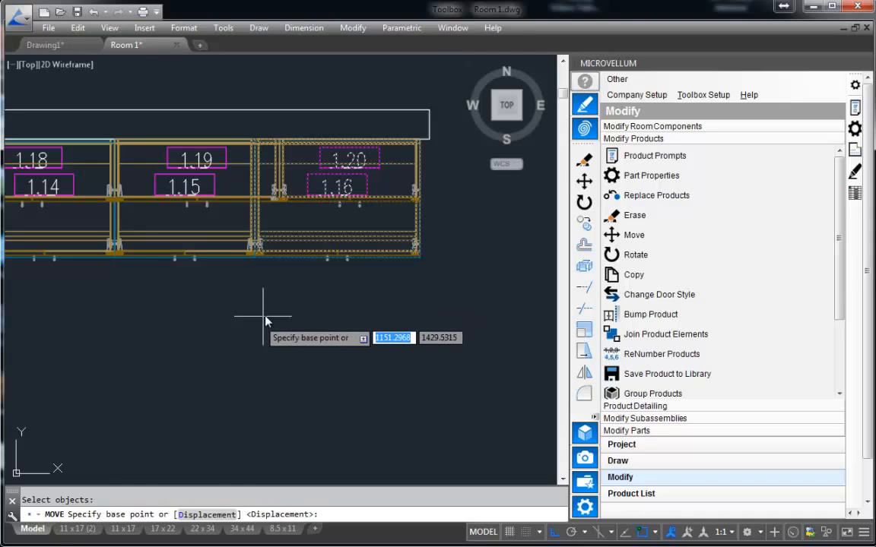
left_click(260, 339)
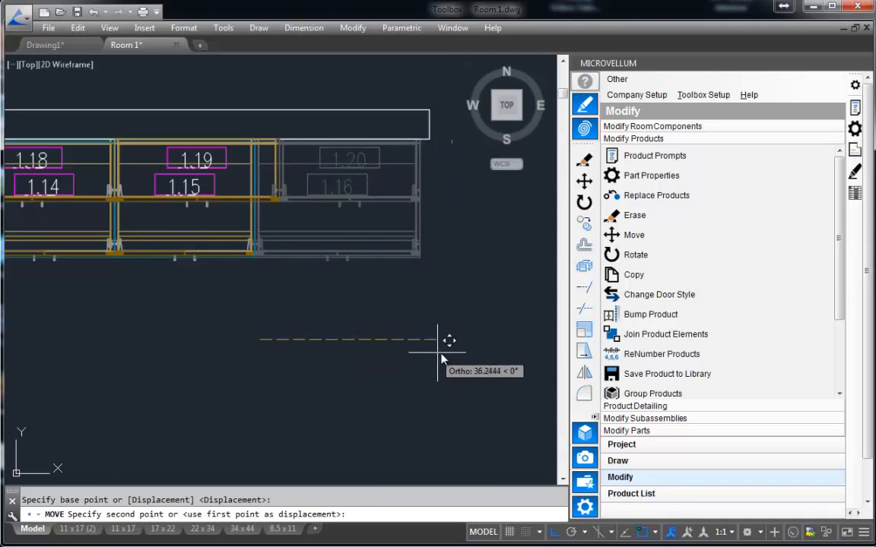
left_click(439, 351)
Redraw the selected cabinets 1.16 and 1.20 using the 3D Drawings (Minimal Machining) drawing style.
scroll(440, 302, "down", 5)
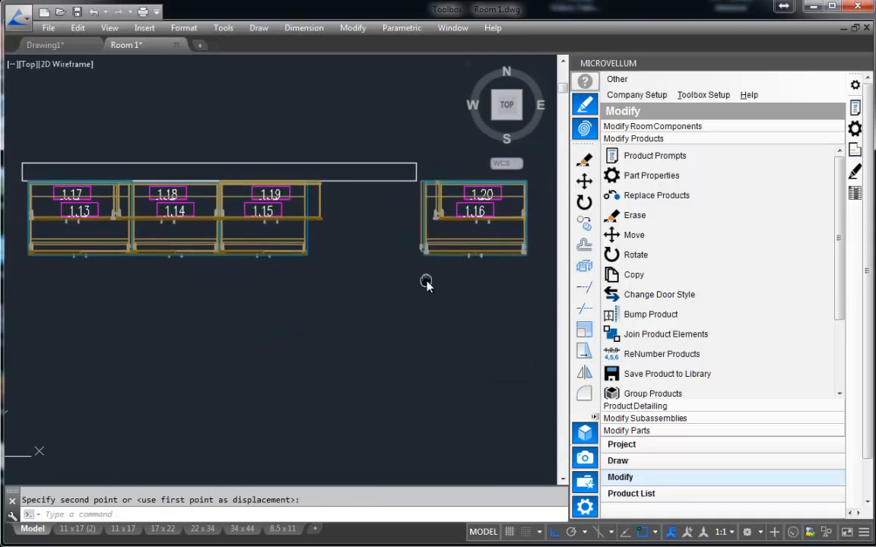
scroll(395, 312, "down", 2)
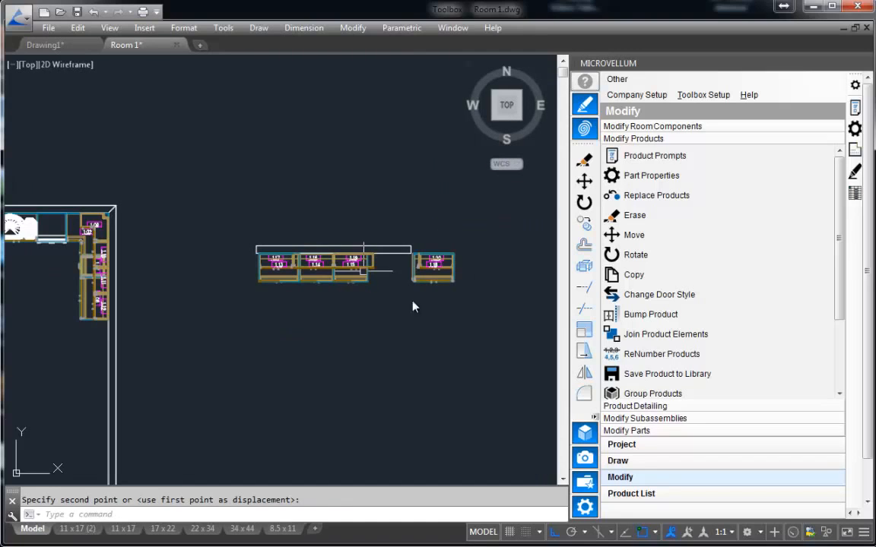
scroll(411, 324, "up", 2)
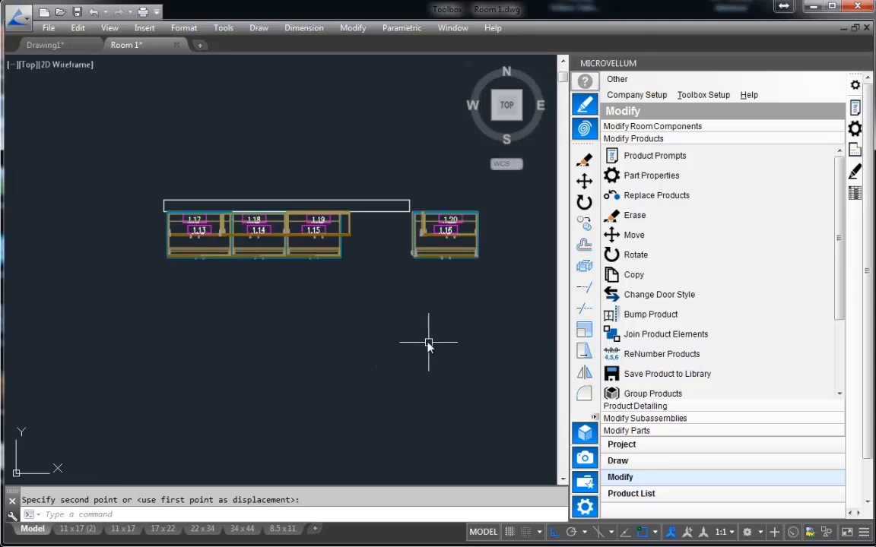
left_click(854, 172)
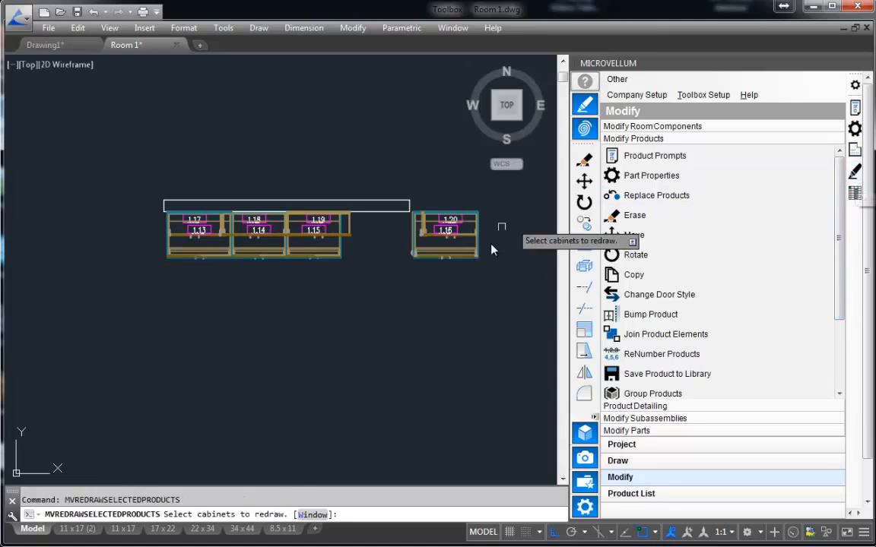
left_click(457, 257)
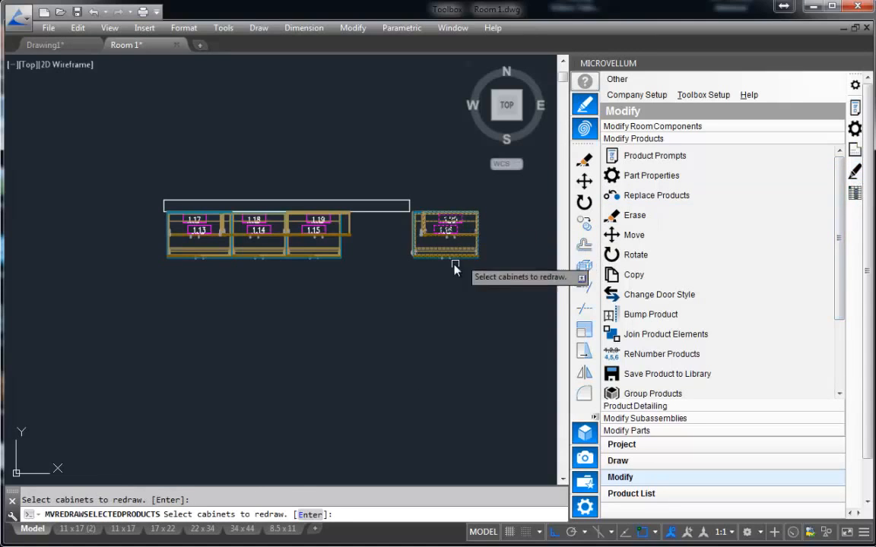
key("Return")
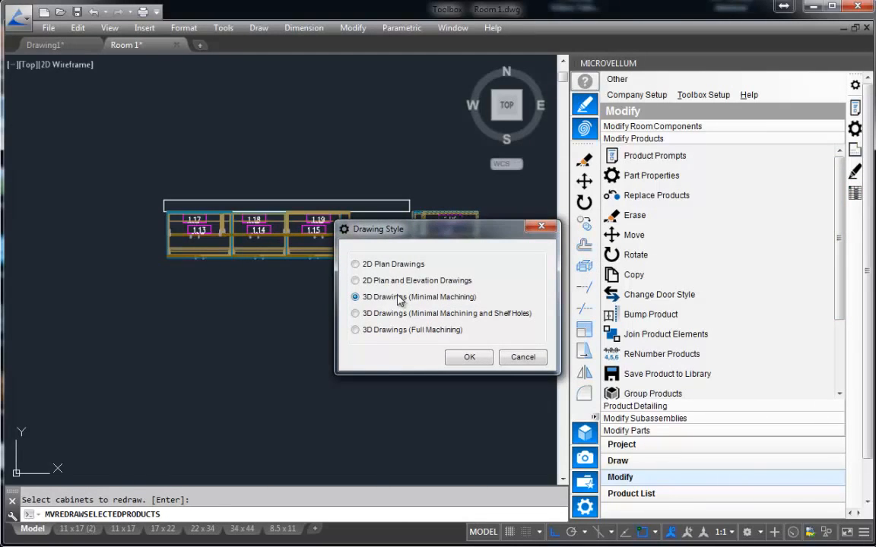
left_click(468, 358)
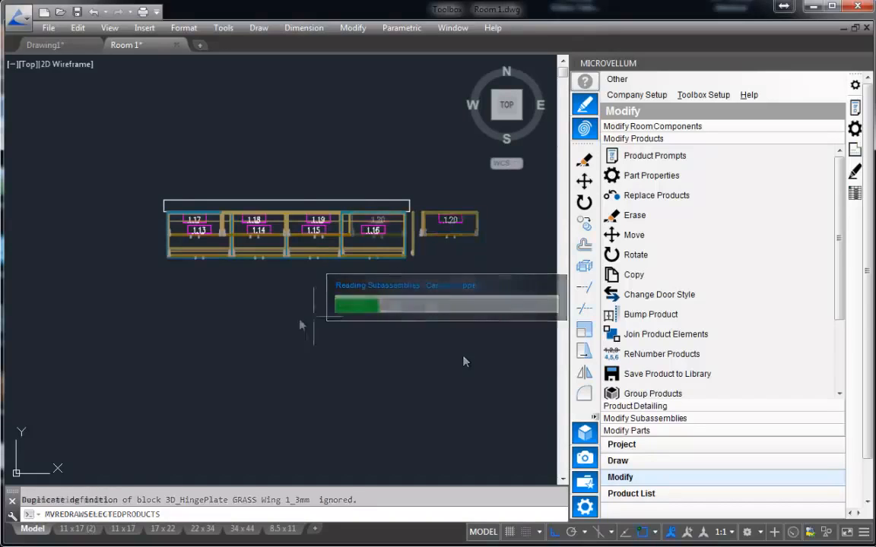
Examine the redrawn cabinets 1.16 and 1.20 and the area beyond the standalone wall's east end, along with the overall room plan.
scroll(376, 260, "up", 4)
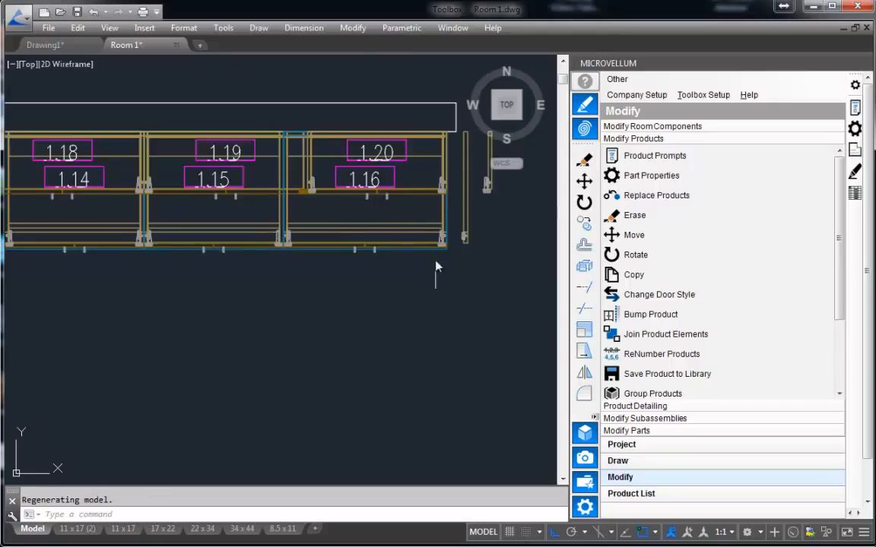
scroll(456, 236, "down", 3)
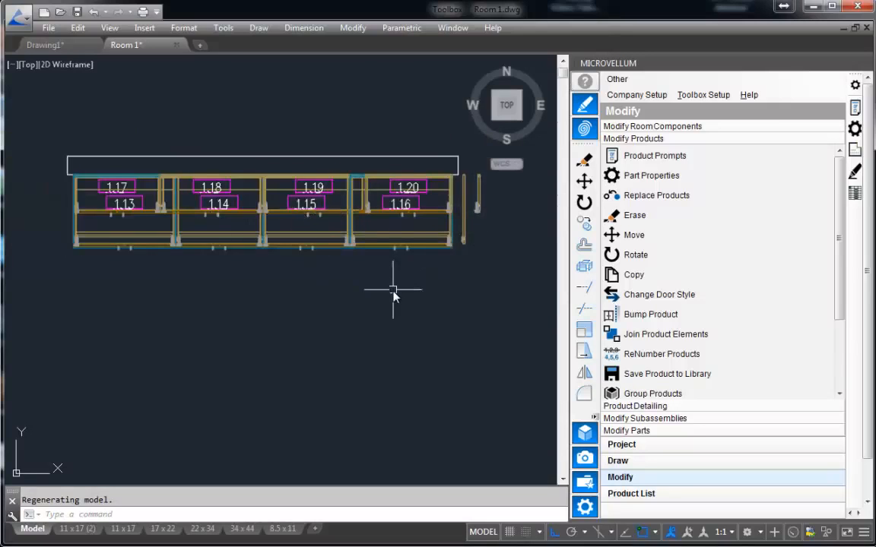
scroll(393, 293, "down", 2)
middle_click_drag(393, 293, 411, 278)
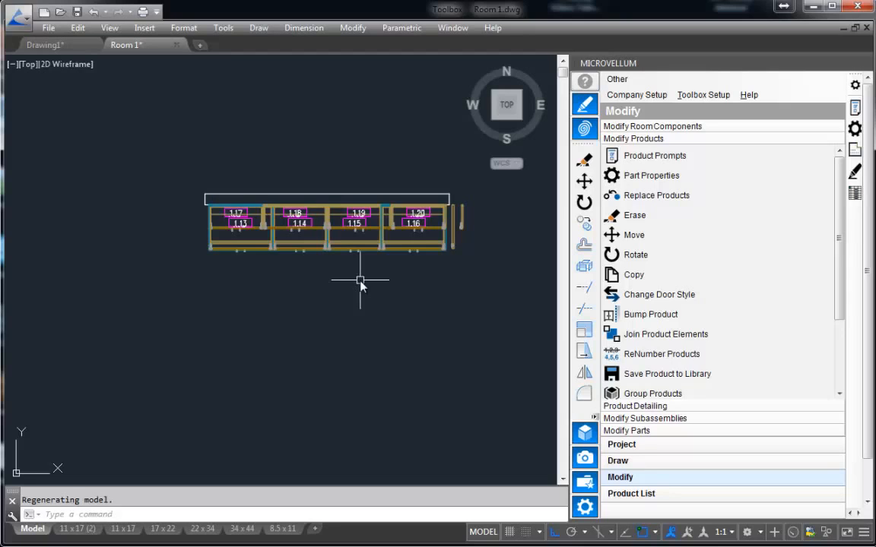
mouse_move(412, 330)
middle_mouse_down()
mouse_move(434, 319)
mouse_move(426, 314)
middle_mouse_up()
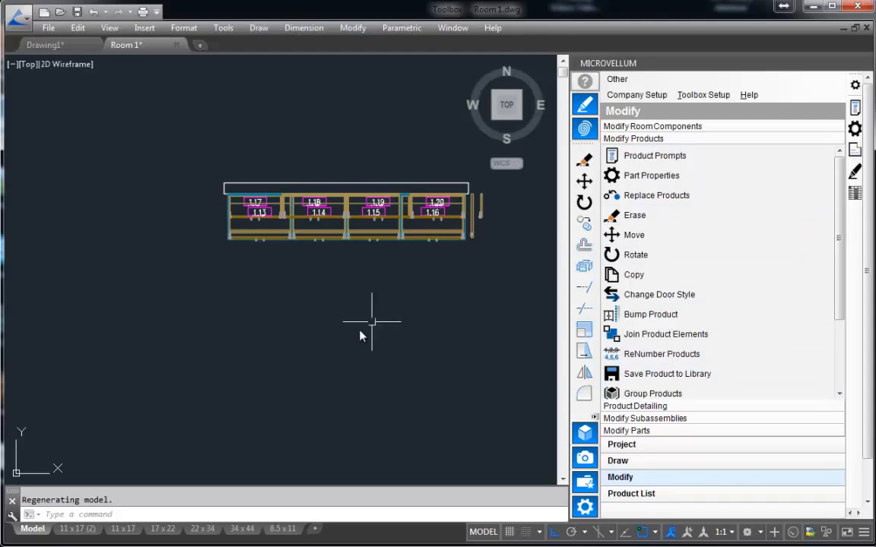
scroll(274, 307, "down", 5)
middle_click_drag(357, 312, 341, 190)
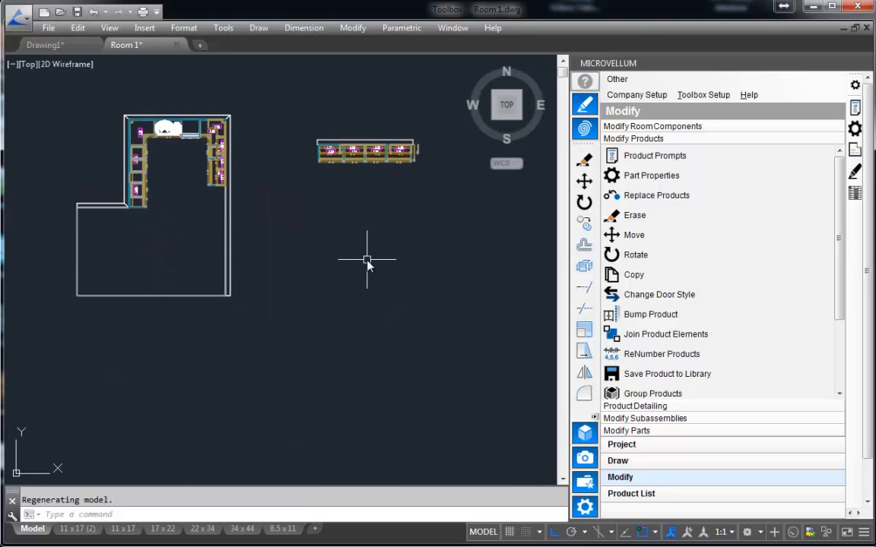